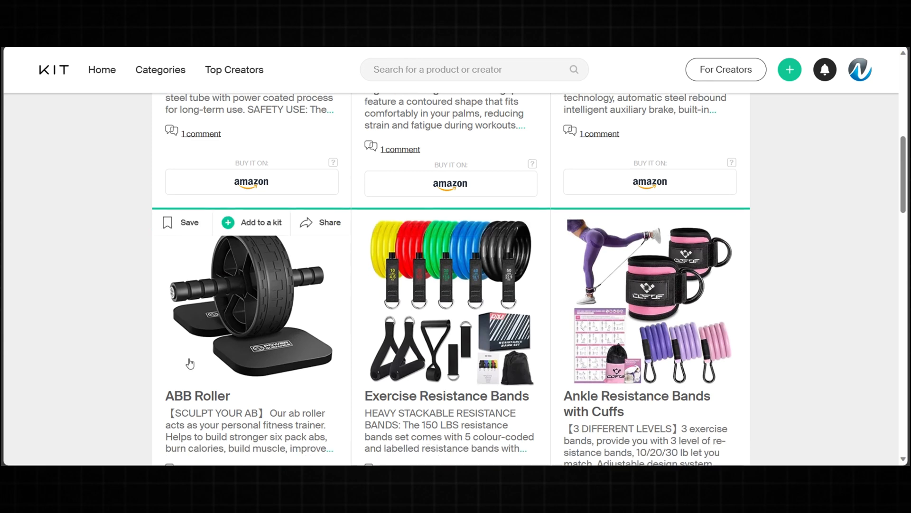
scroll(531, 296, "down", 1)
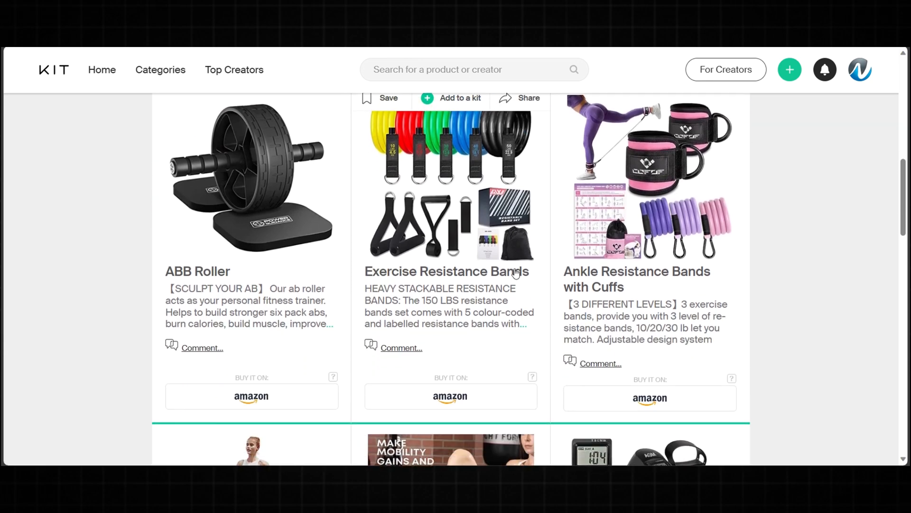
Open the Amazon listing for the kit's Exercise Resistance Bands to check its buy link
left_click(427, 401)
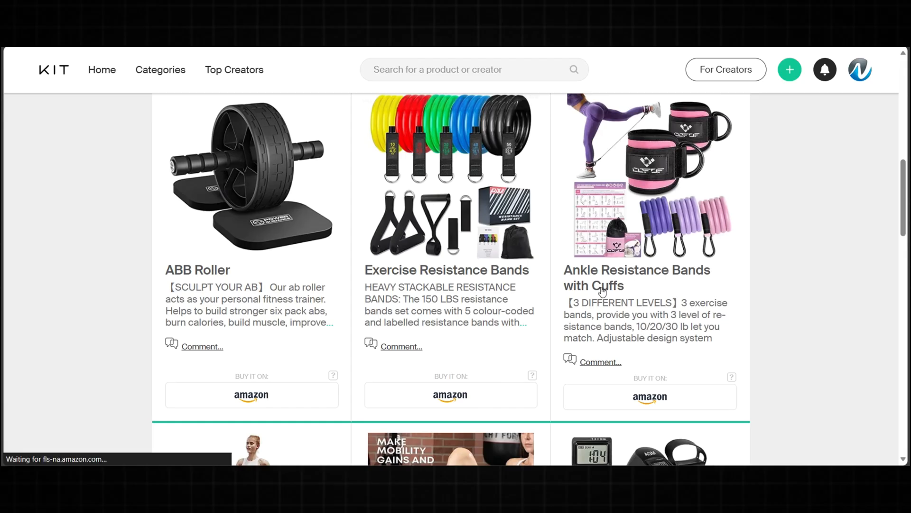
scroll(602, 290, "down", 6)
scroll(677, 334, "down", 5)
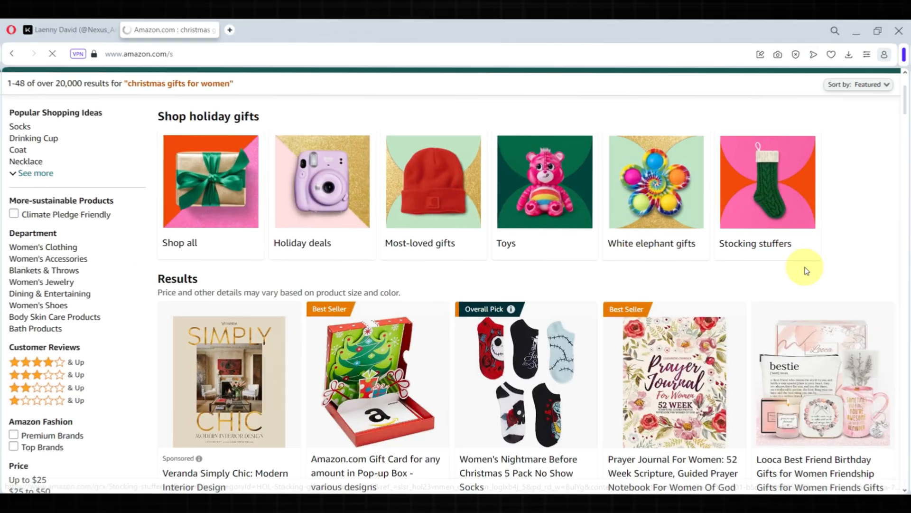
scroll(805, 266, "down", 4)
scroll(805, 297, "down", 9)
scroll(804, 298, "down", 4)
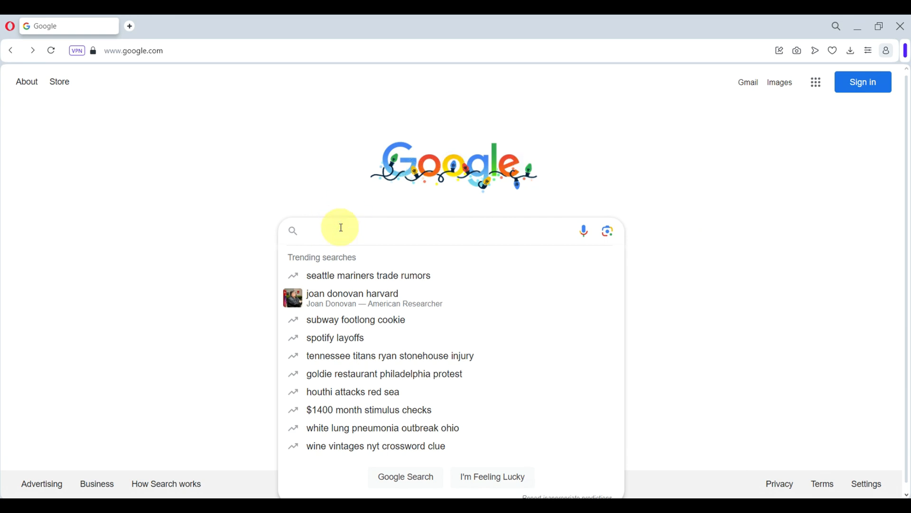
Search Google for 'Kit.co' and open the Kit.co home page from the results
type("Kit")
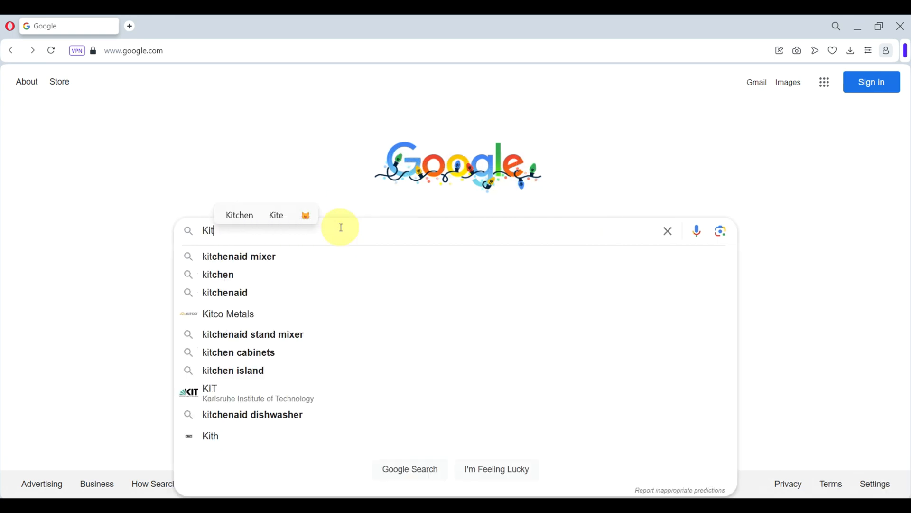
type(".co")
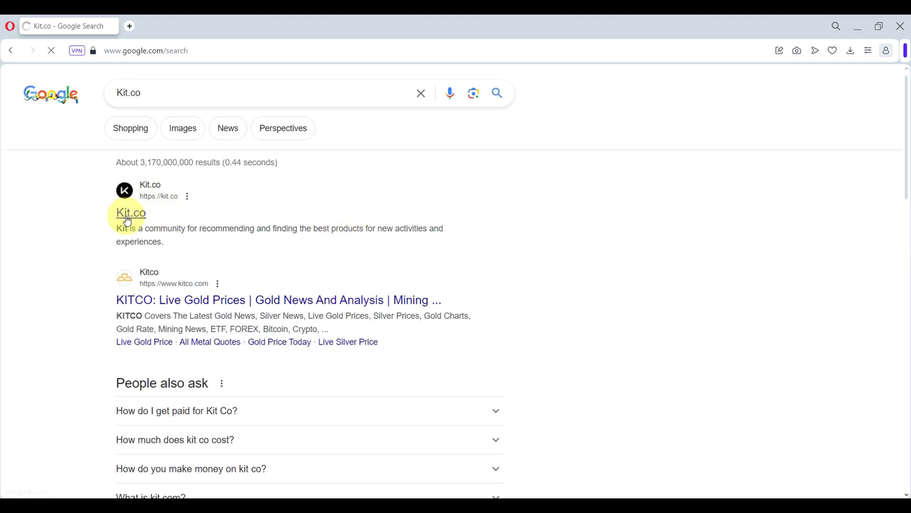
left_click(128, 216)
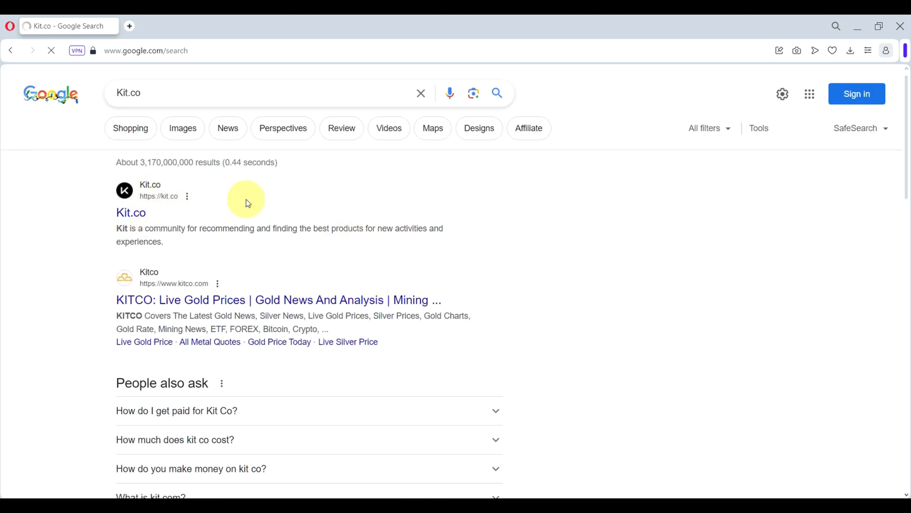
scroll(617, 276, "down", 3)
scroll(692, 327, "down", 7)
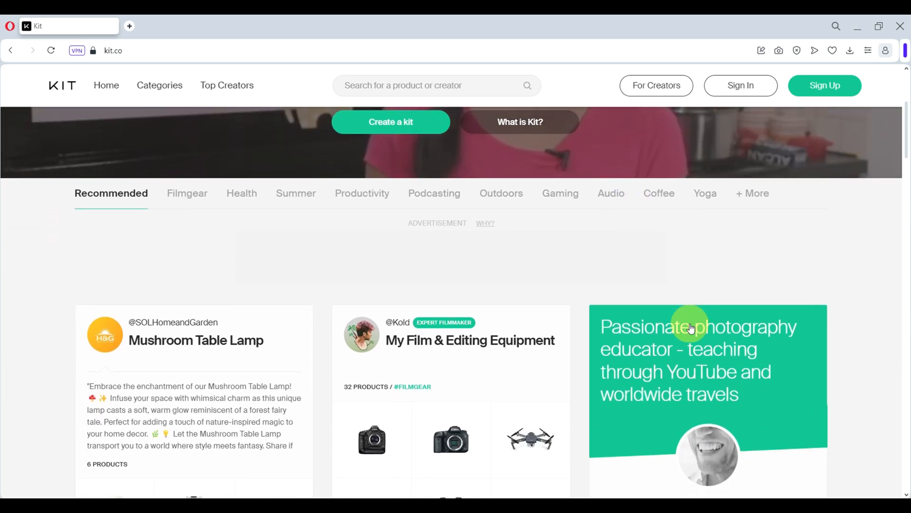
Start a new Kit.co account using the Sign up with Email option
scroll(692, 329, "down", 3)
scroll(868, 249, "up", 6)
scroll(869, 247, "up", 6)
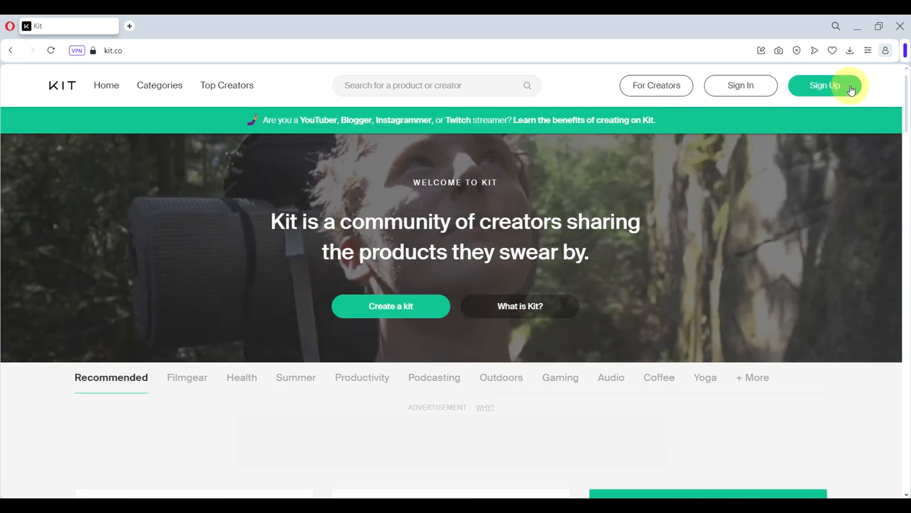
left_click(824, 93)
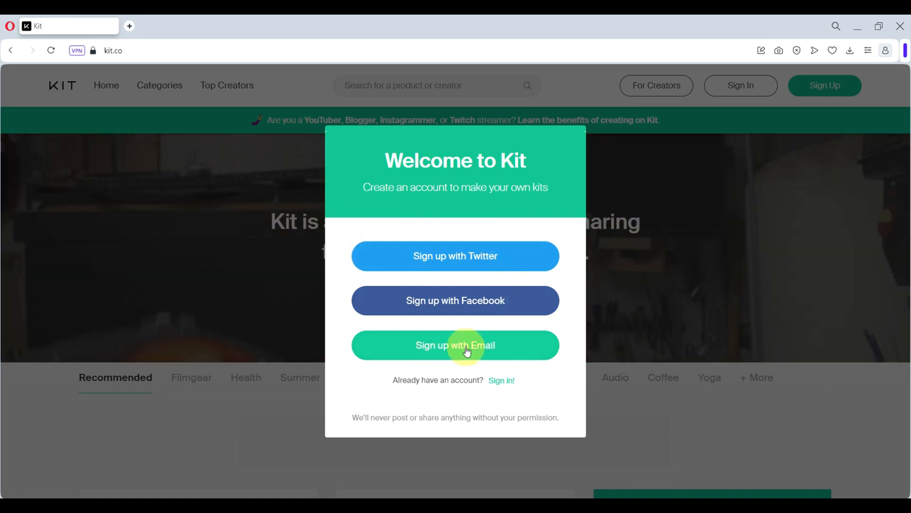
left_click(458, 349)
Fill in the account e-mail address, a username, and the password with its confirmation
left_click(413, 230)
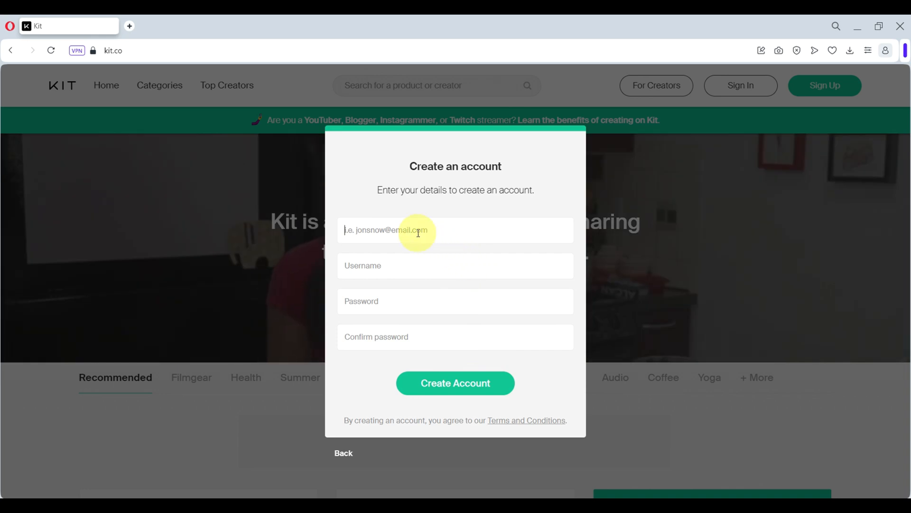
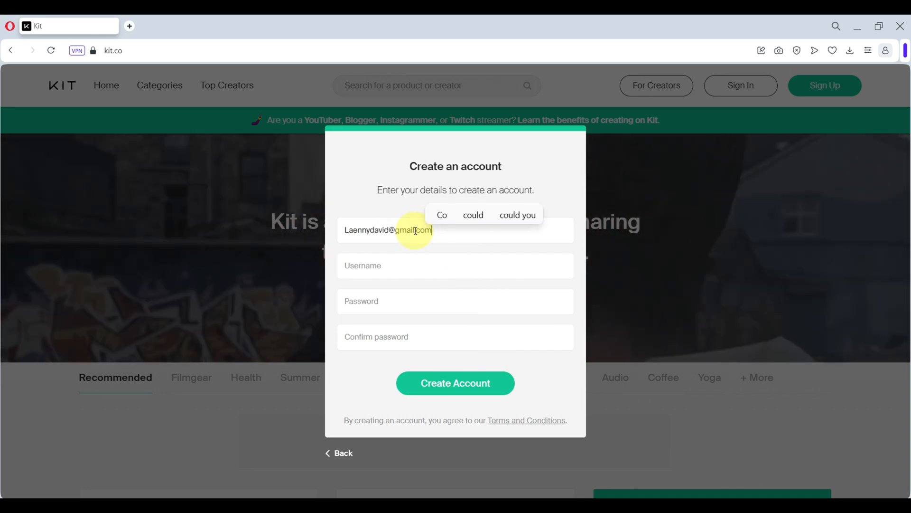
left_click(396, 264)
type("Laenny")
left_click(386, 300)
type("•••••••••••••")
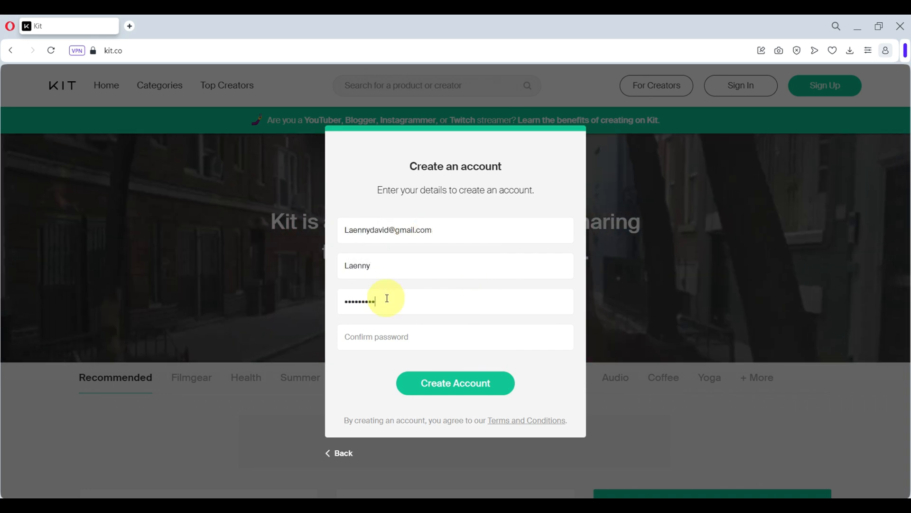
left_click(386, 346)
type("•••••••••••••")
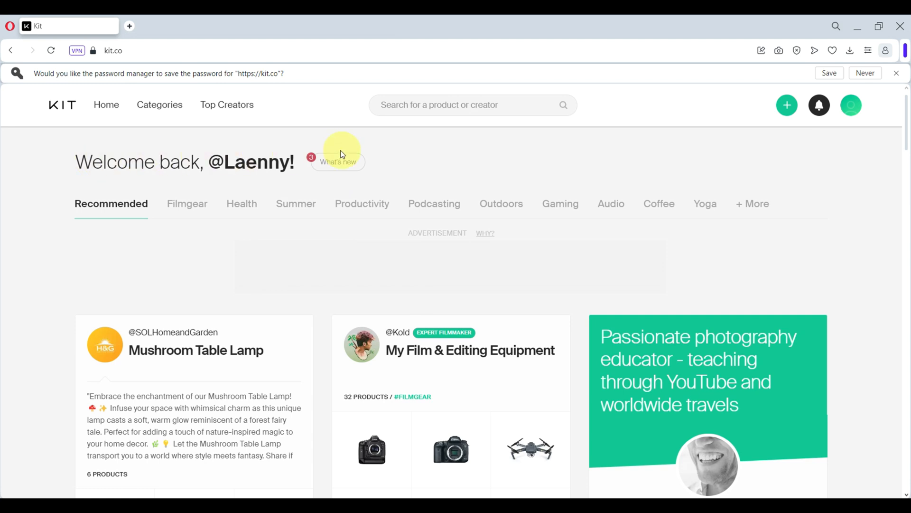
Go from the avatar menu to View Profile, then into Edit Profile
left_click(856, 107)
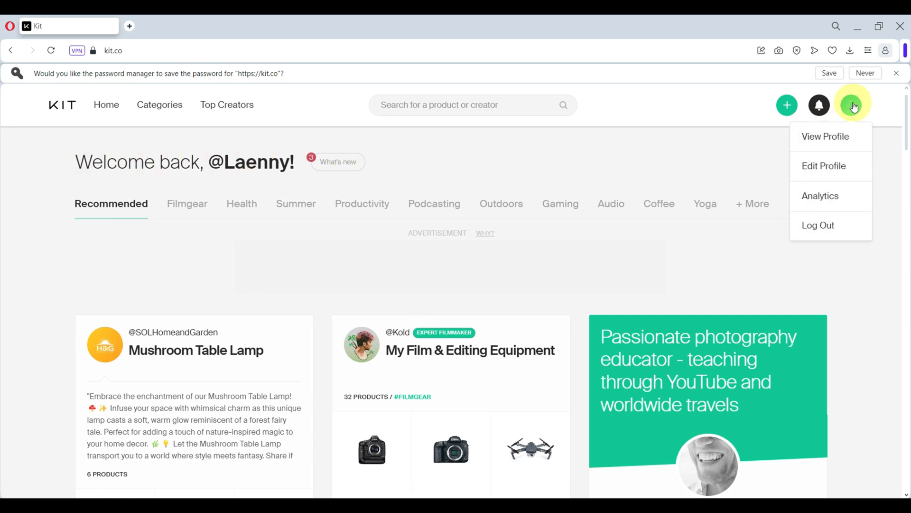
left_click(825, 139)
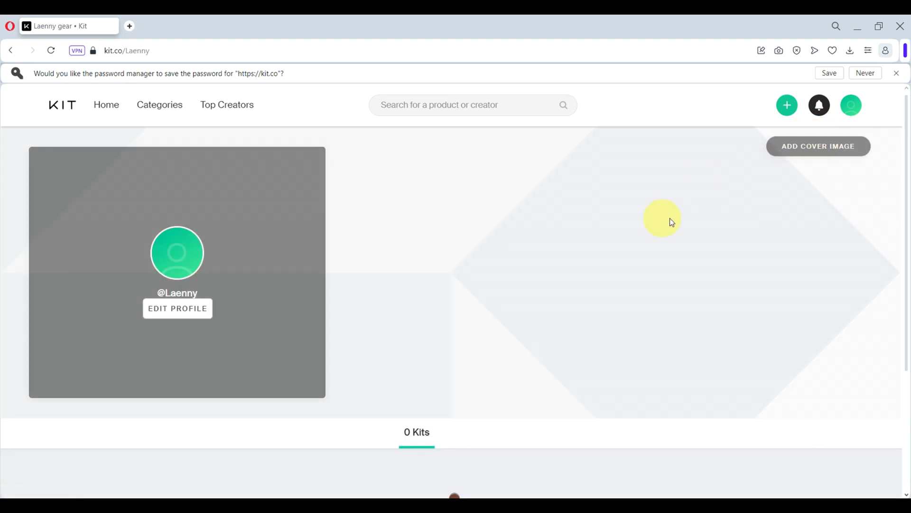
scroll(698, 407, "down", 2)
scroll(69, 312, "up", 2)
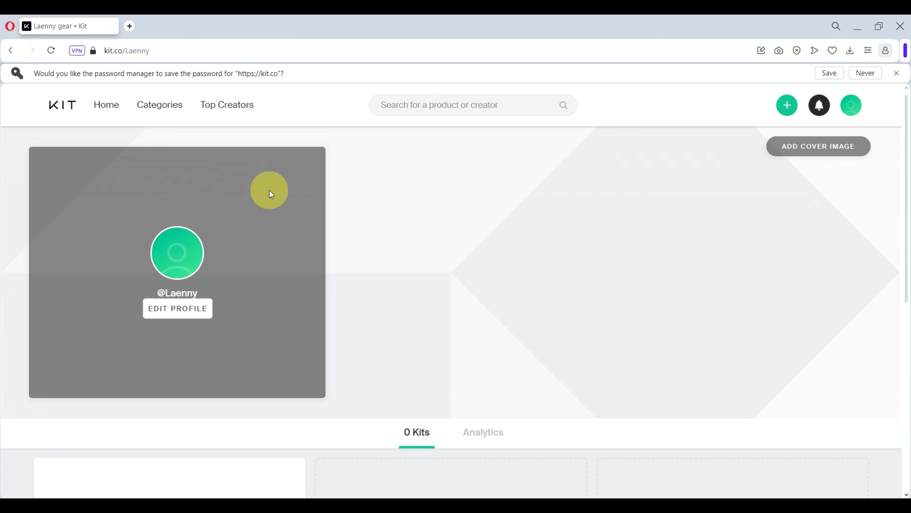
left_click(158, 316)
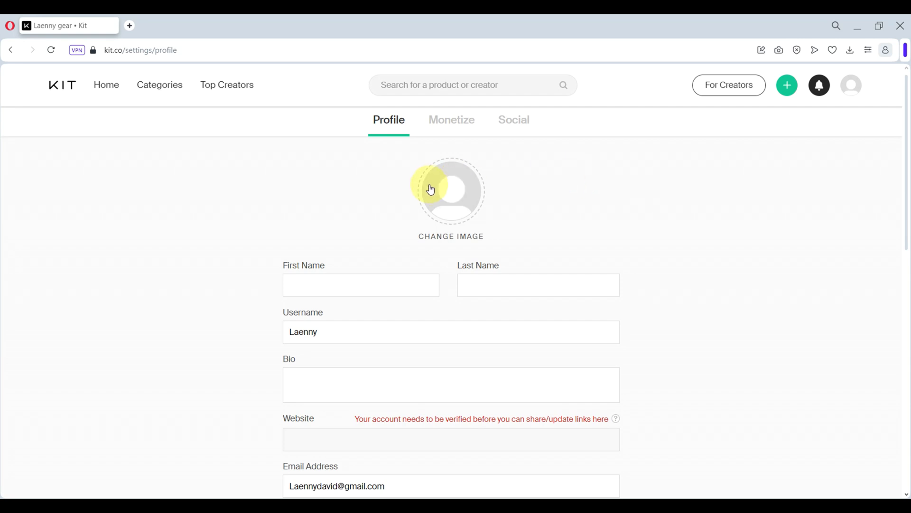
Set the Logo image file as the profile picture
left_click(457, 193)
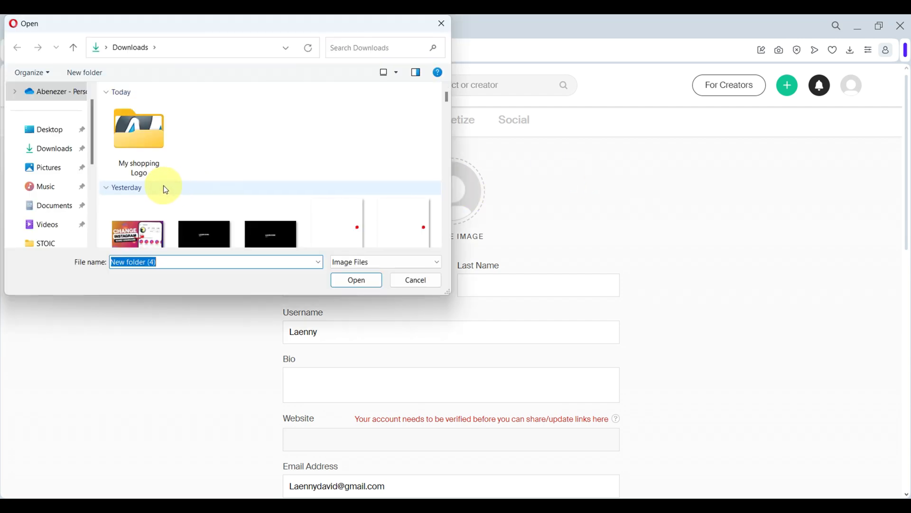
double_click(141, 153)
left_click(135, 129)
left_click(357, 281)
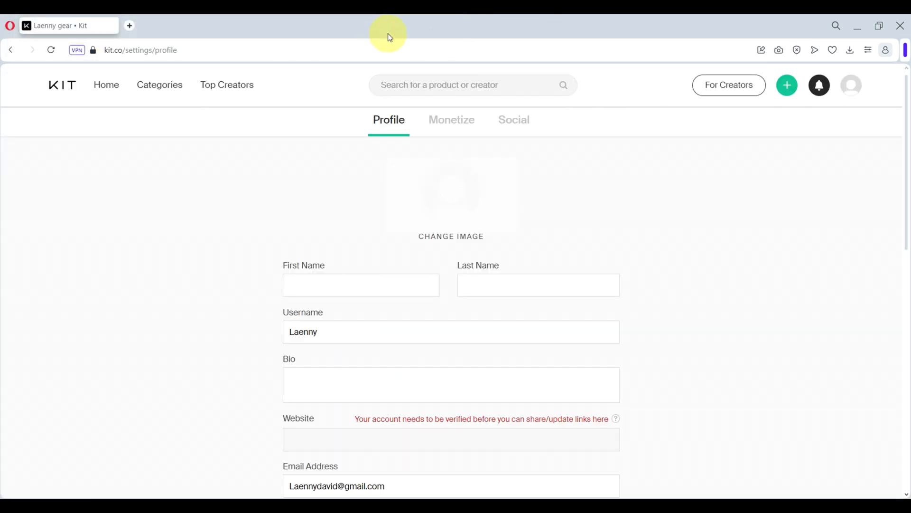
Enter the first and last name, replace the username, and write the bio 'Discover the best Amazon products'
left_click(353, 291)
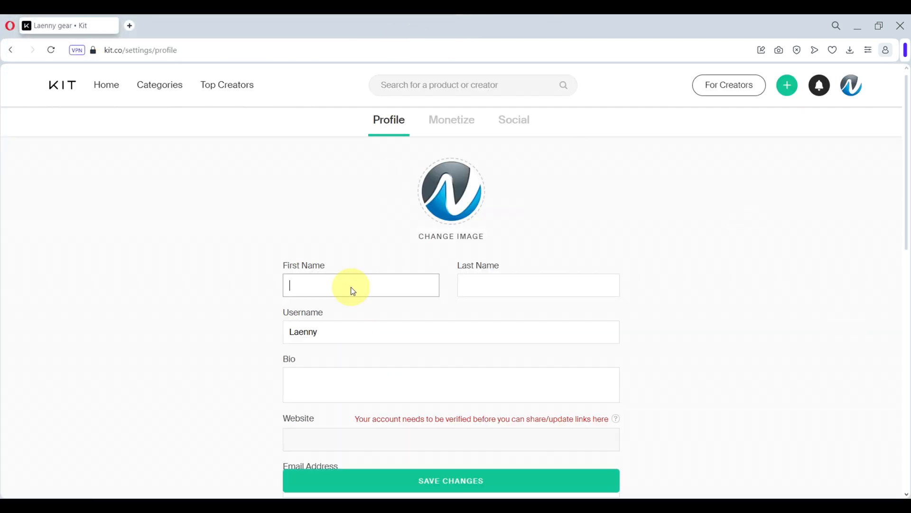
type("Laenny")
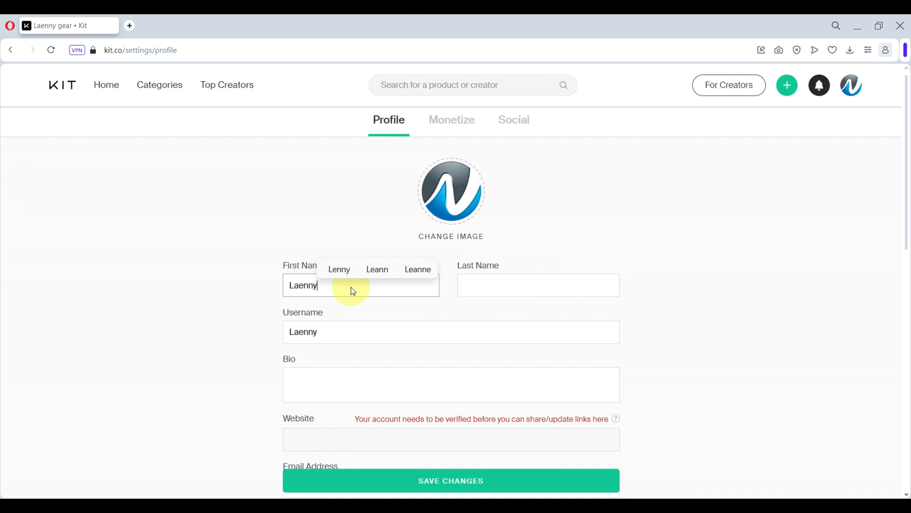
left_click(549, 285)
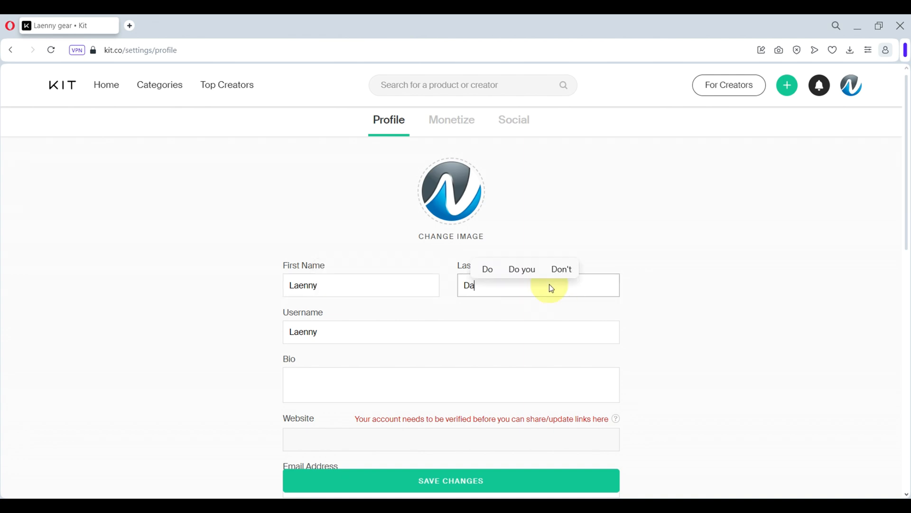
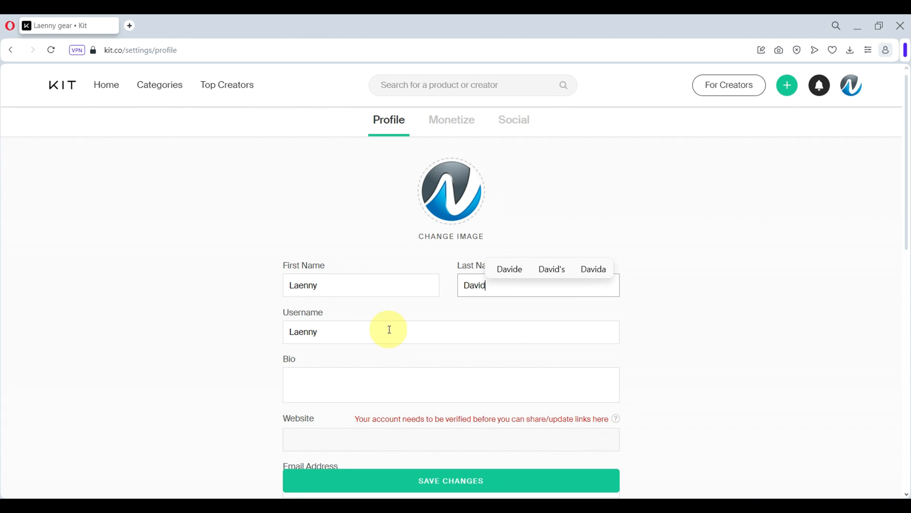
left_click_drag(393, 329, 237, 327)
type("Nexus-")
type("_find")
key("BackSpace")
key("BackSpace")
key("BackSpace")
key("BackSpace")
type("Finds")
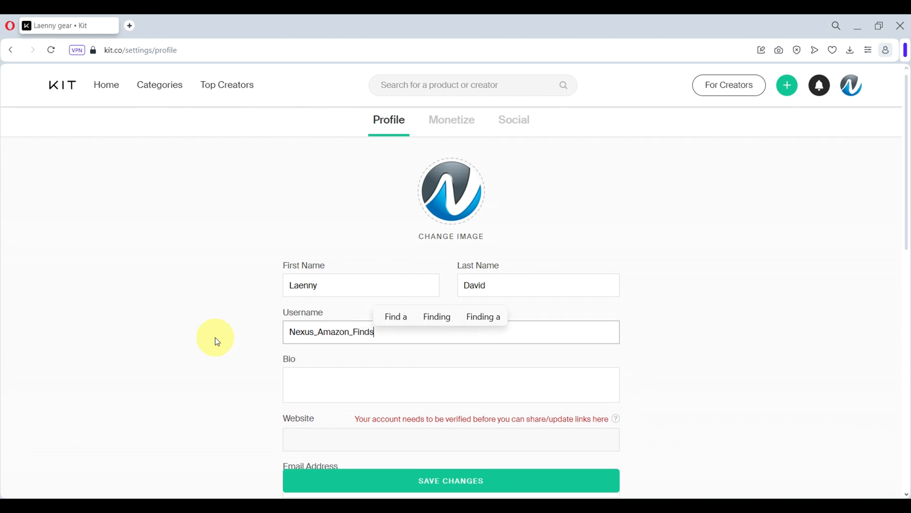
left_click(354, 387)
type("Discover the best Amazon products")
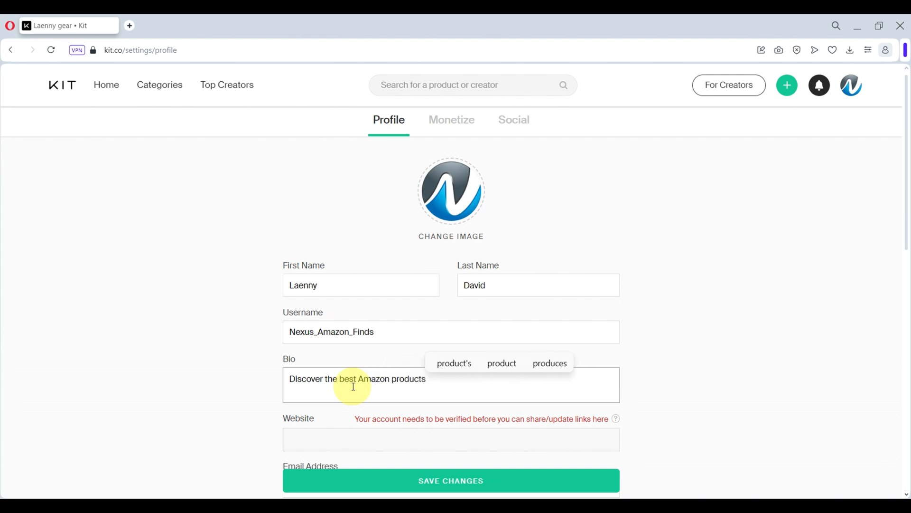
left_click(257, 393)
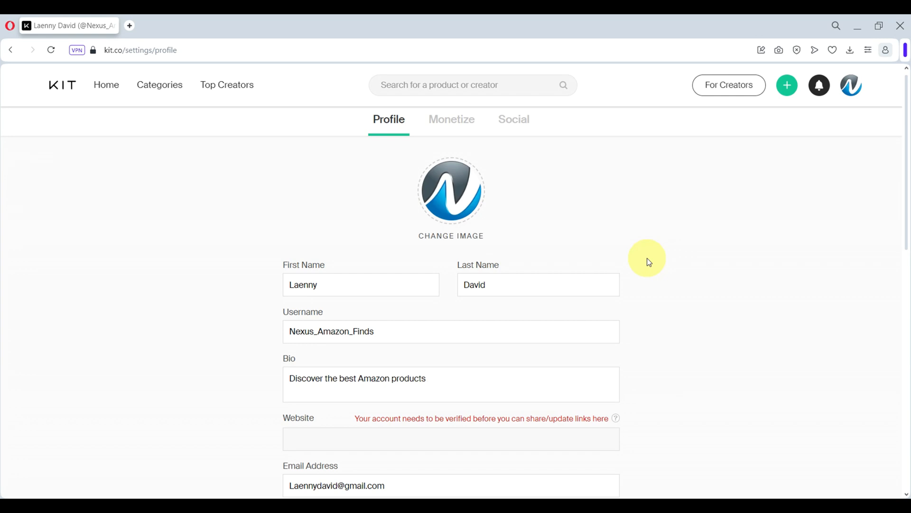
Leave the Twitter and Instagram fields, save the profile changes, and view the public profile
scroll(649, 262, "down", 6)
scroll(576, 375, "down", 2)
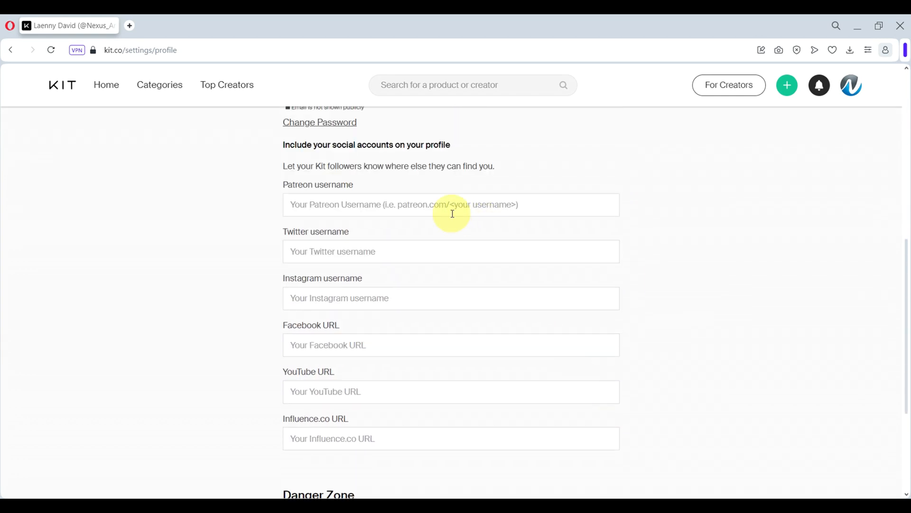
left_click_drag(348, 230, 417, 244)
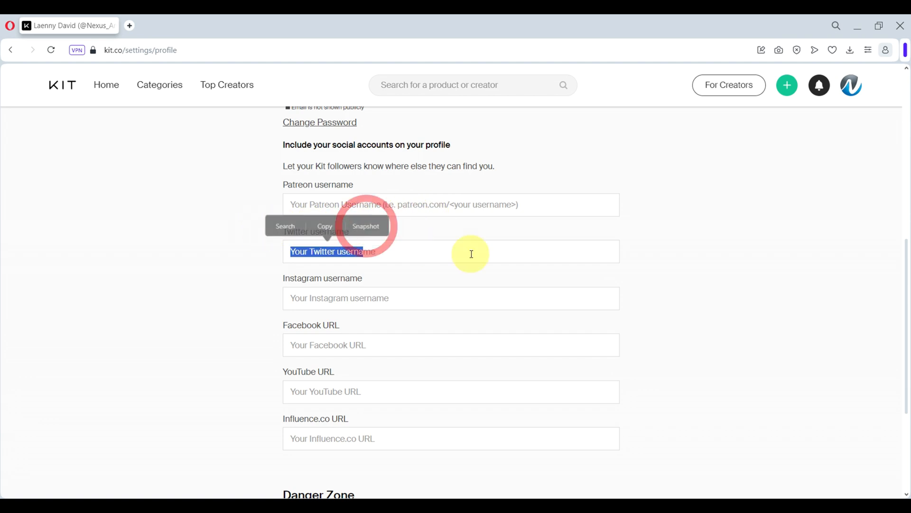
left_click(569, 256)
left_click(435, 290)
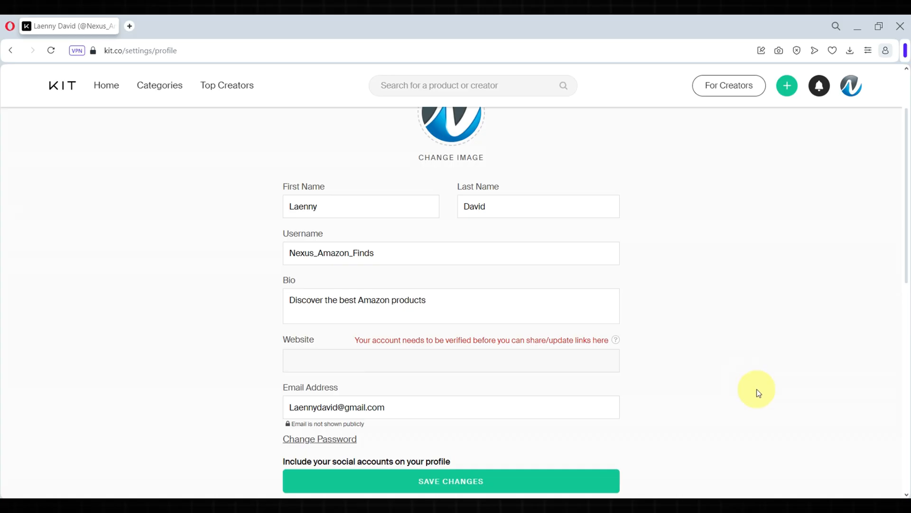
scroll(757, 391, "down", 1)
scroll(637, 423, "up", 3)
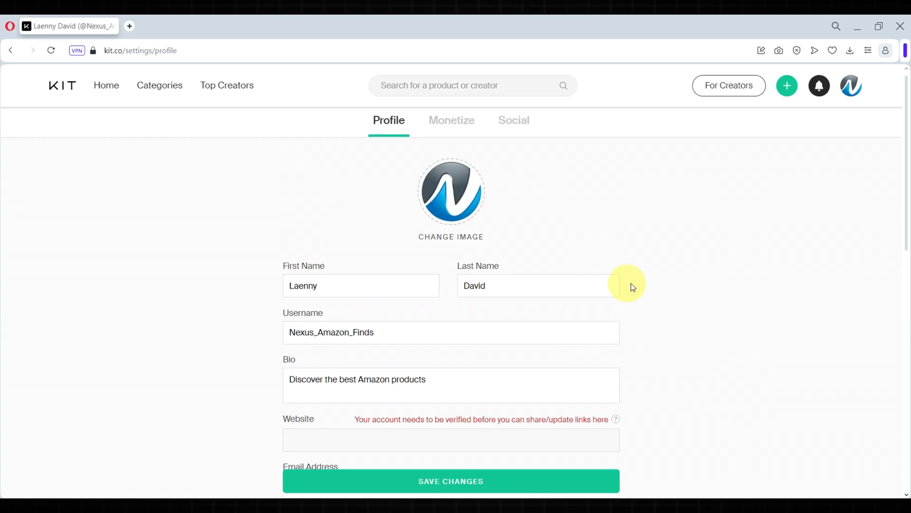
left_click(528, 482)
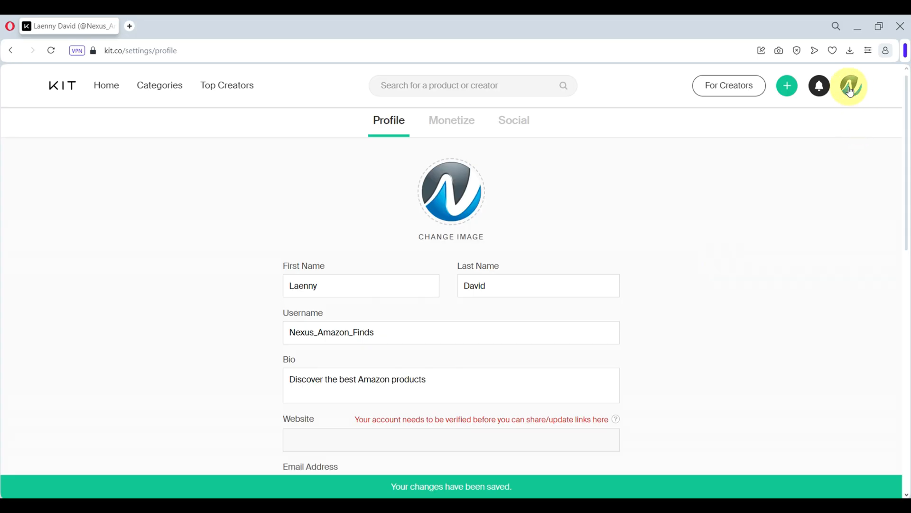
left_click(851, 90)
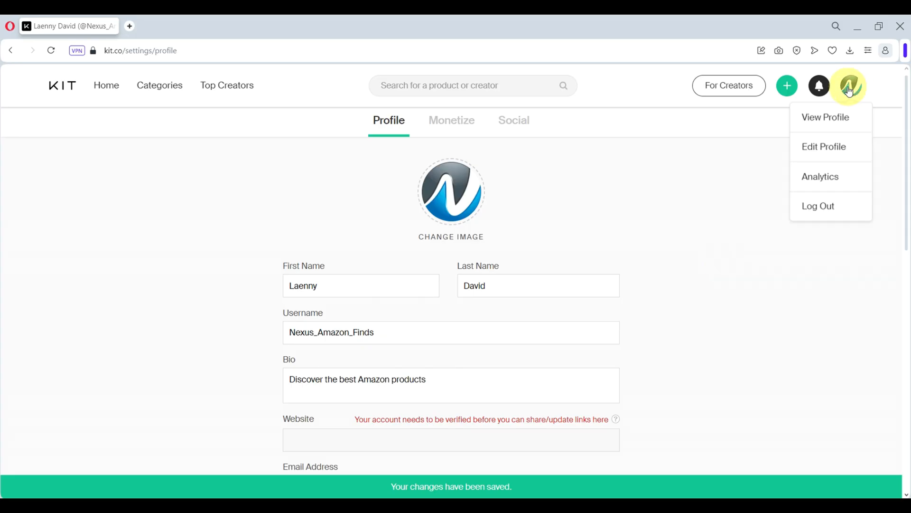
left_click(830, 118)
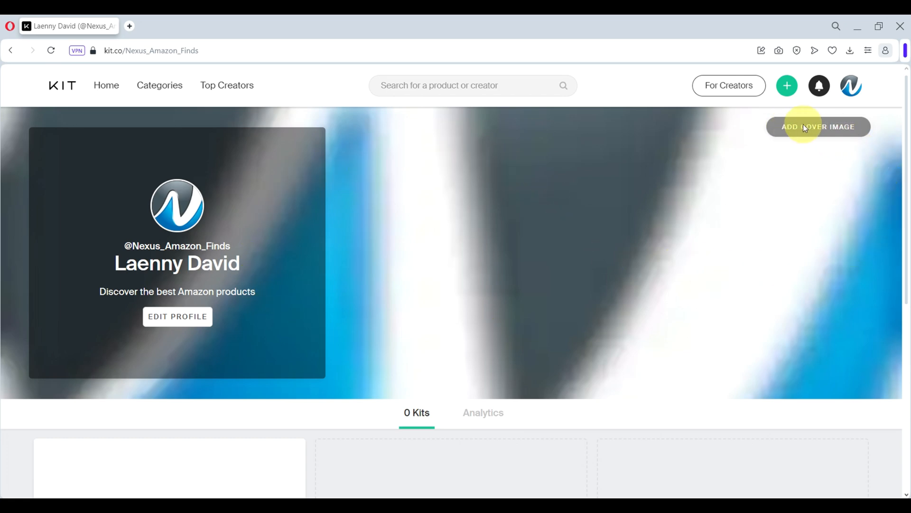
Download the dark fern-leaves photo from a Pexels 'abstract background' search at original size
left_click(130, 28)
type("Pexels.com")
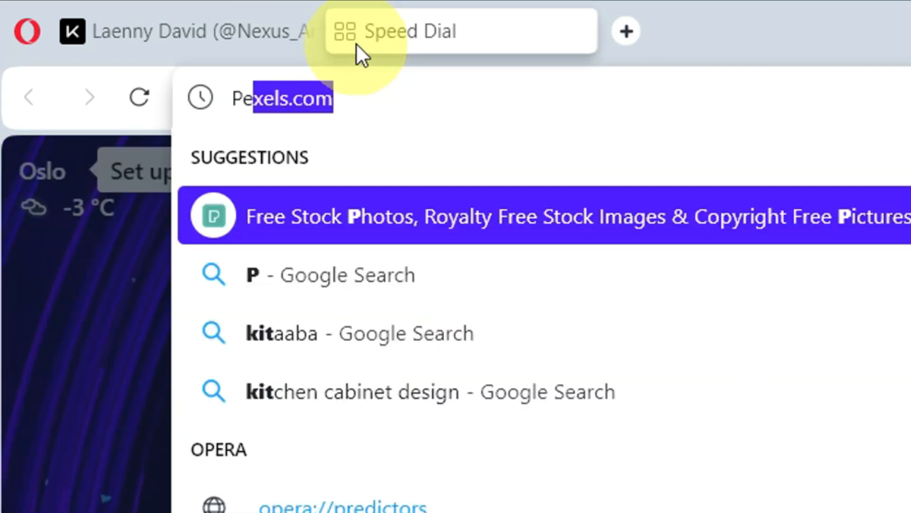
key("Return")
left_click(452, 244)
type("Abst")
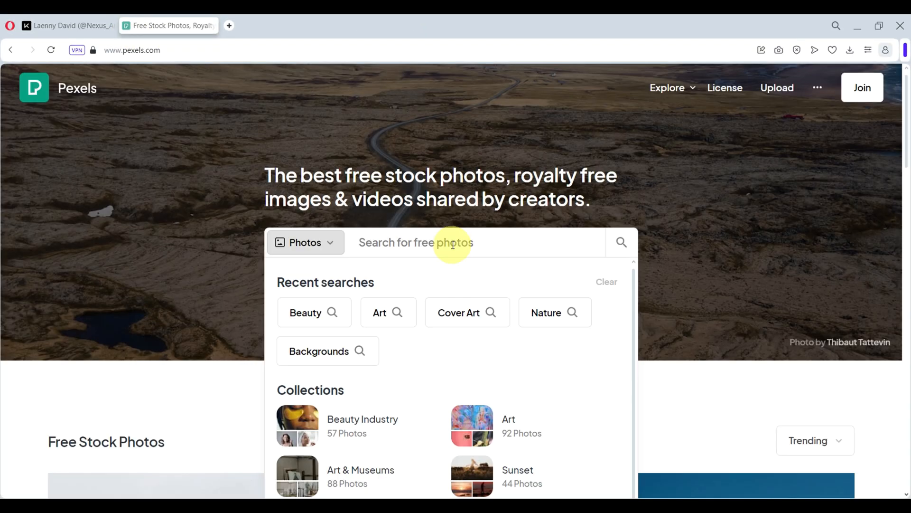
left_click(363, 291)
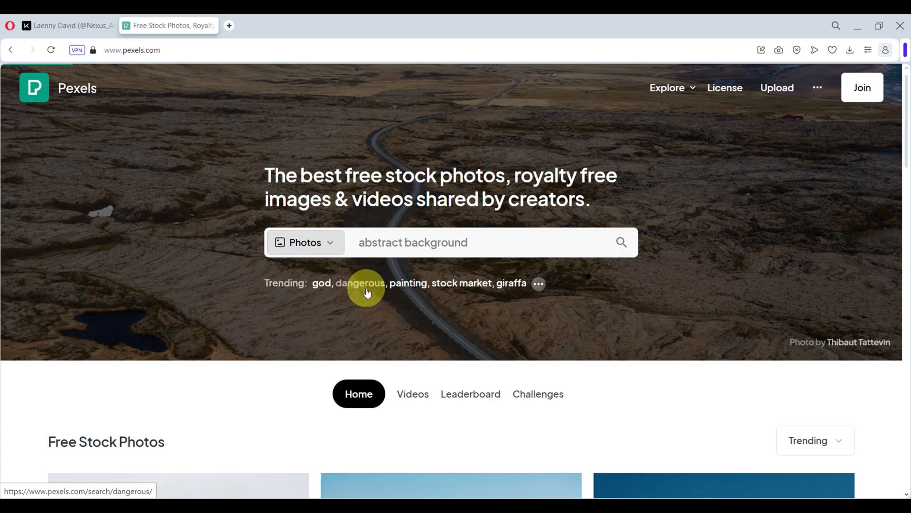
scroll(659, 287, "down", 5)
scroll(603, 218, "down", 10)
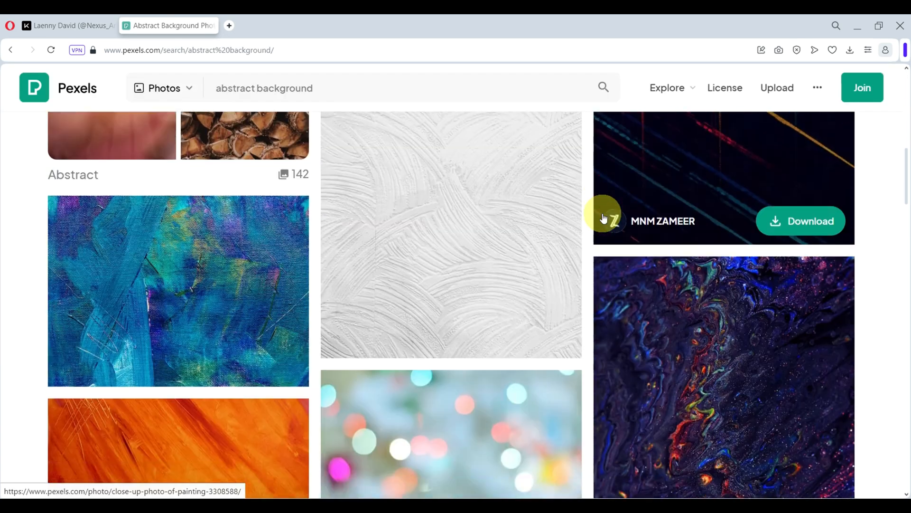
left_click(498, 205)
left_click(778, 124)
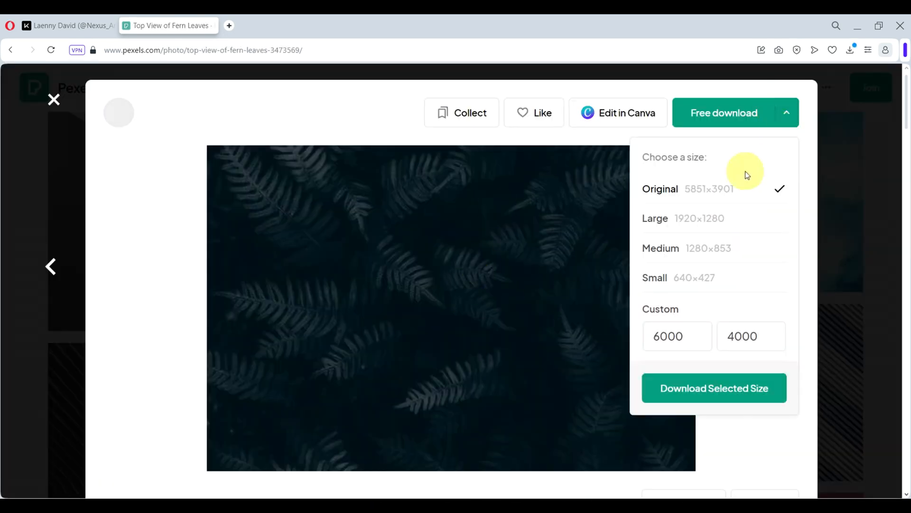
left_click(708, 394)
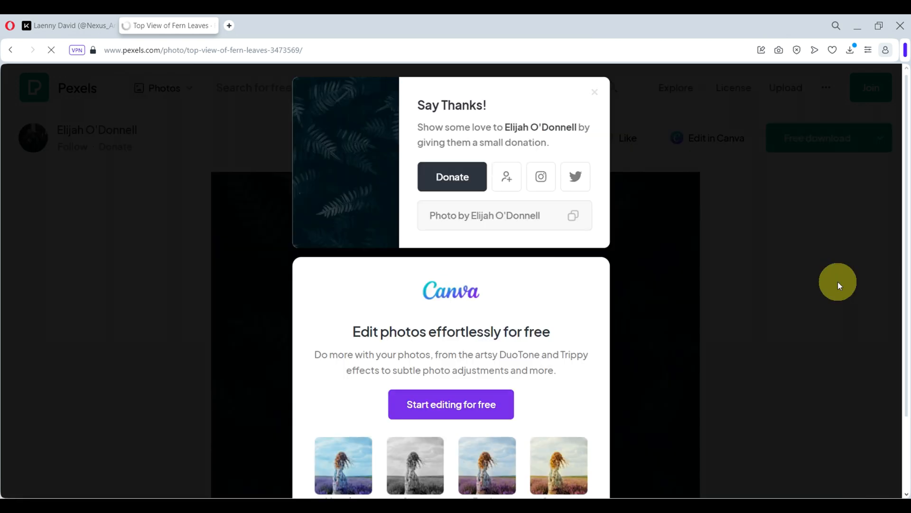
Set the downloaded fern photo as the Kit.co profile cover image
key("ctrl+Tab")
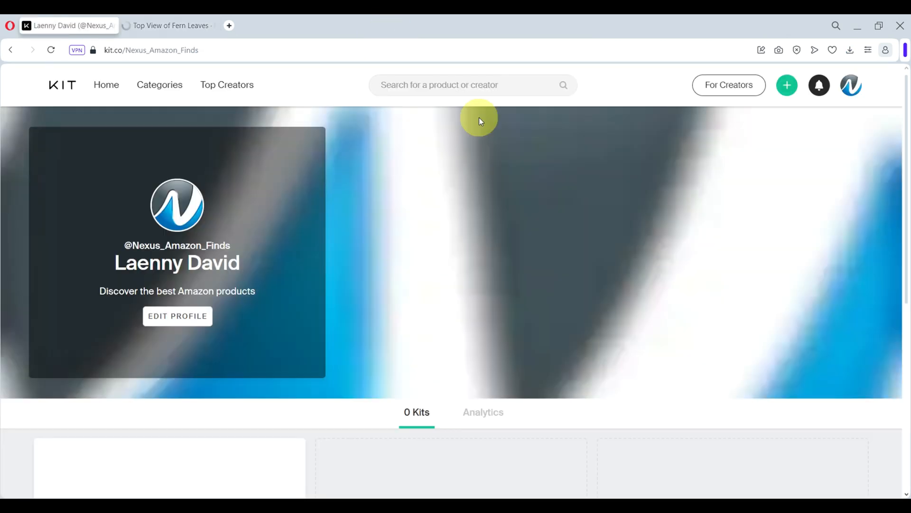
left_click(816, 132)
left_click(129, 123)
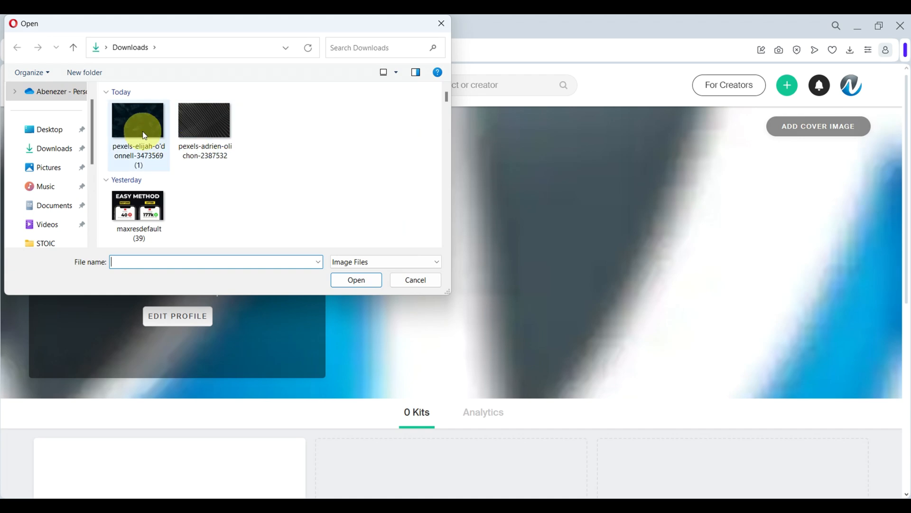
left_click(373, 284)
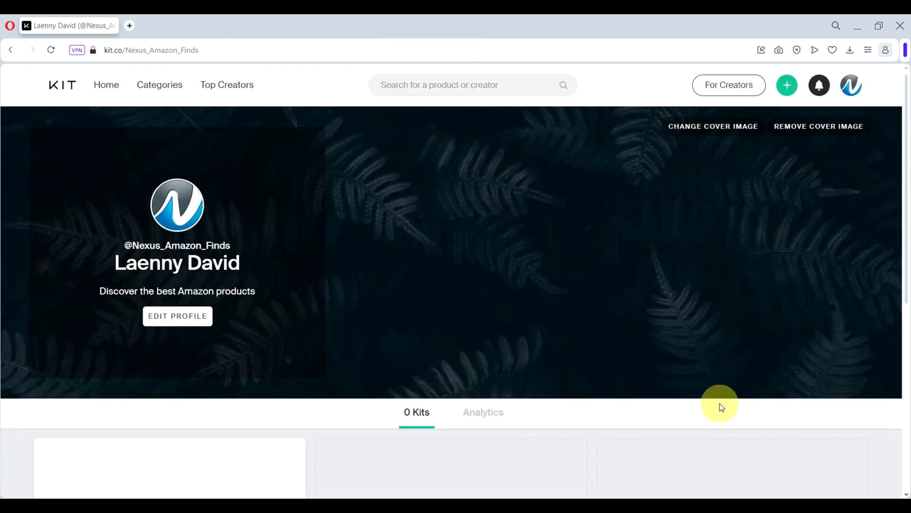
Scroll down the profile page and choose 'Create a kit' to bring up the new-kit form
scroll(647, 365, "down", 2)
scroll(664, 380, "down", 3)
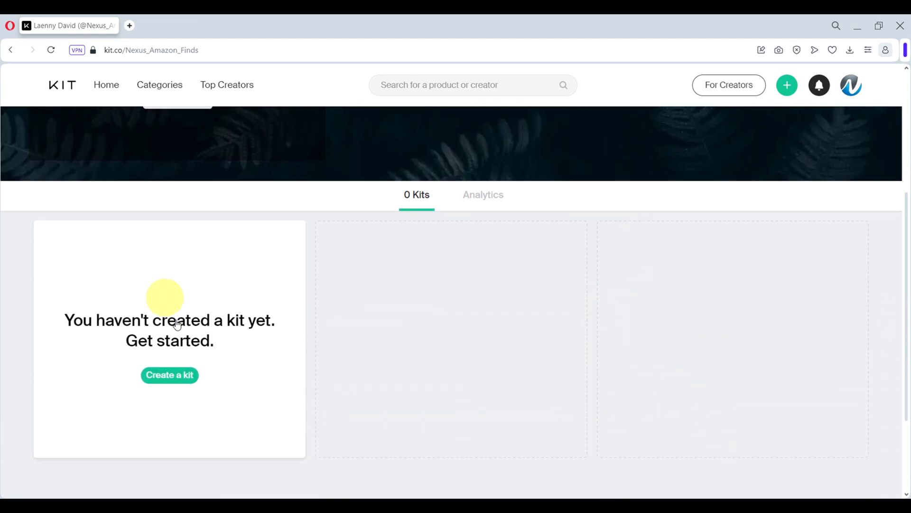
scroll(662, 323, "up", 1)
scroll(663, 323, "up", 3)
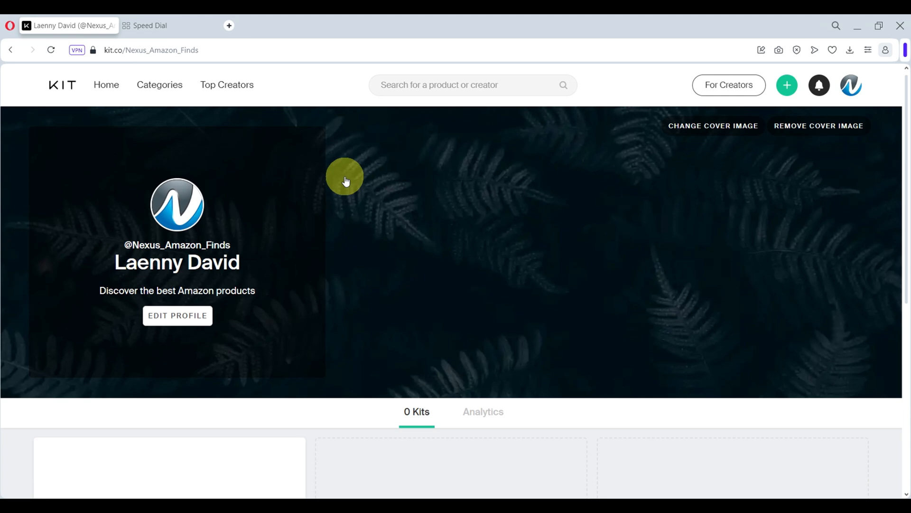
scroll(346, 181, "down", 2)
scroll(345, 181, "down", 3)
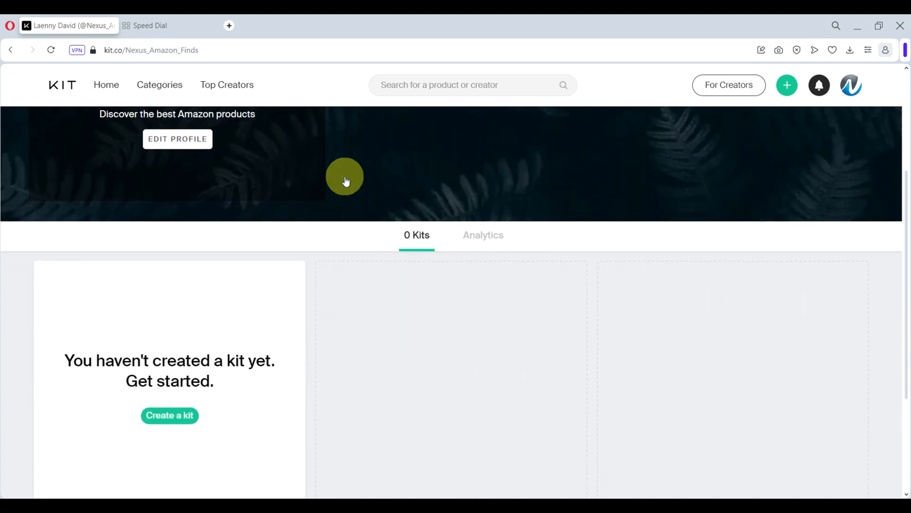
scroll(346, 181, "down", 2)
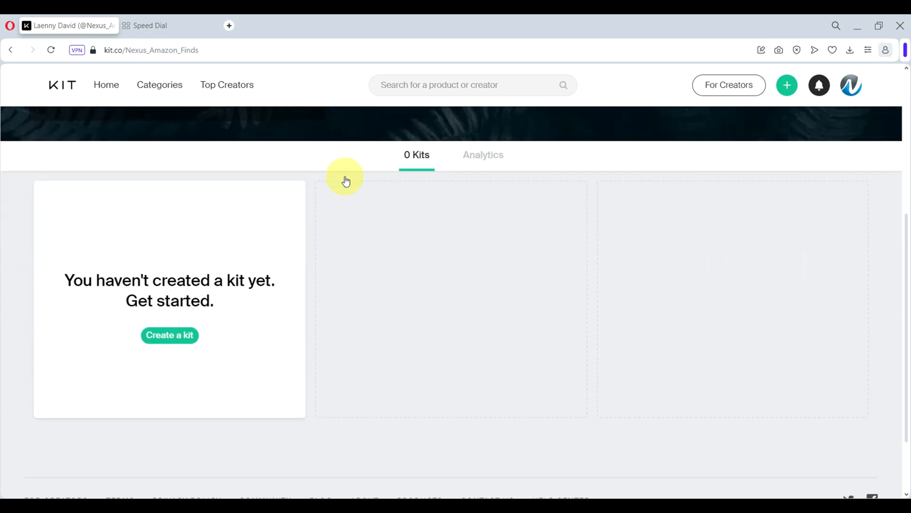
scroll(346, 181, "down", 1)
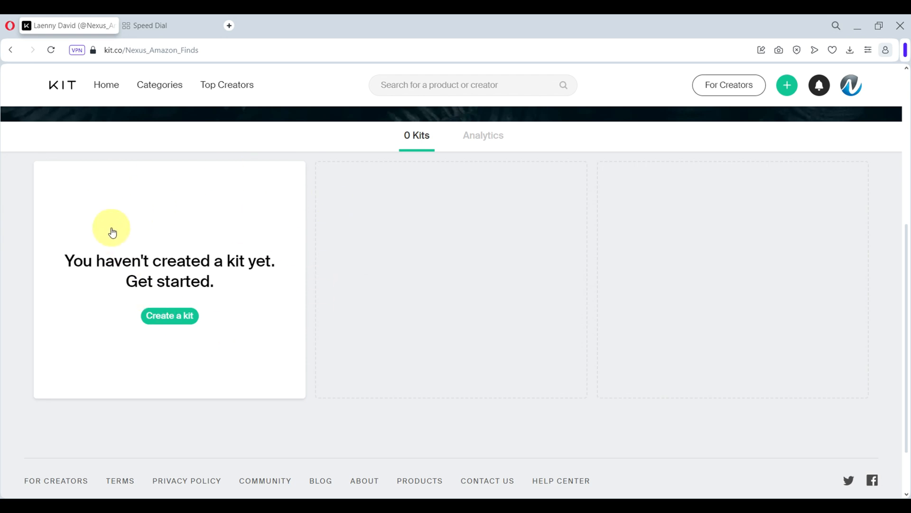
left_click(156, 317)
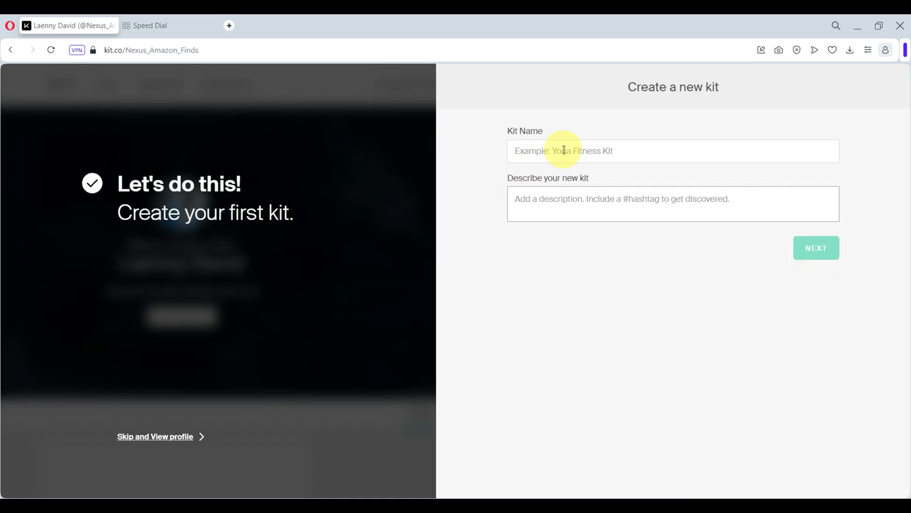
Paste the kit name 'Best christmas gifts for women 2024', capitalising the first letter
left_click(564, 150)
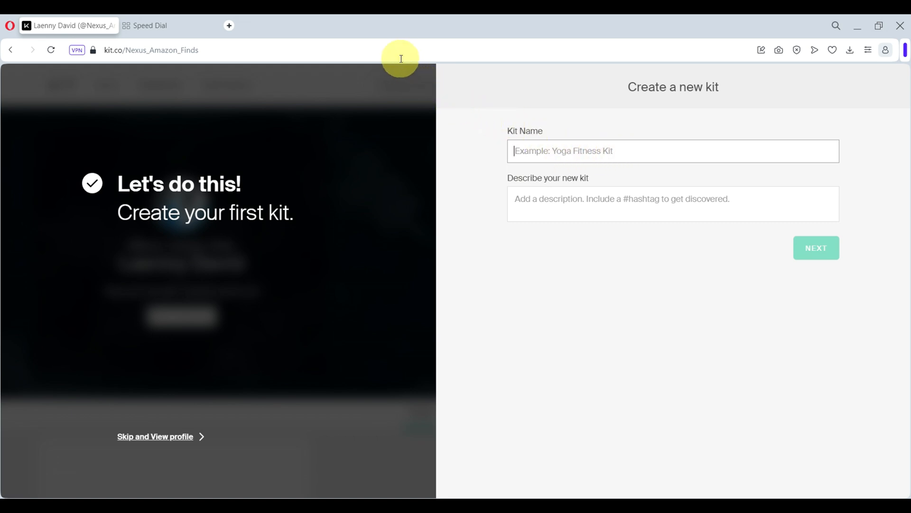
left_click(541, 153)
type("best christmas gifts for women 2024")
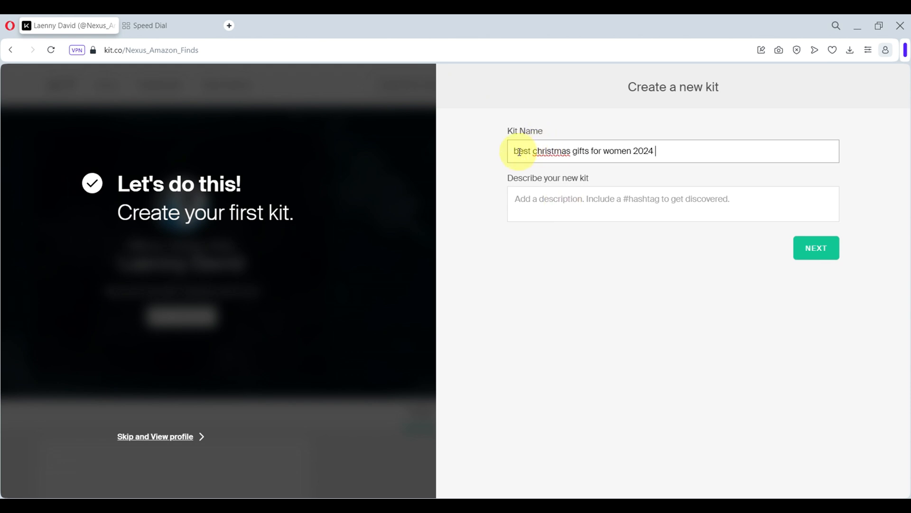
left_click(518, 151)
key("BackSpace")
type("B")
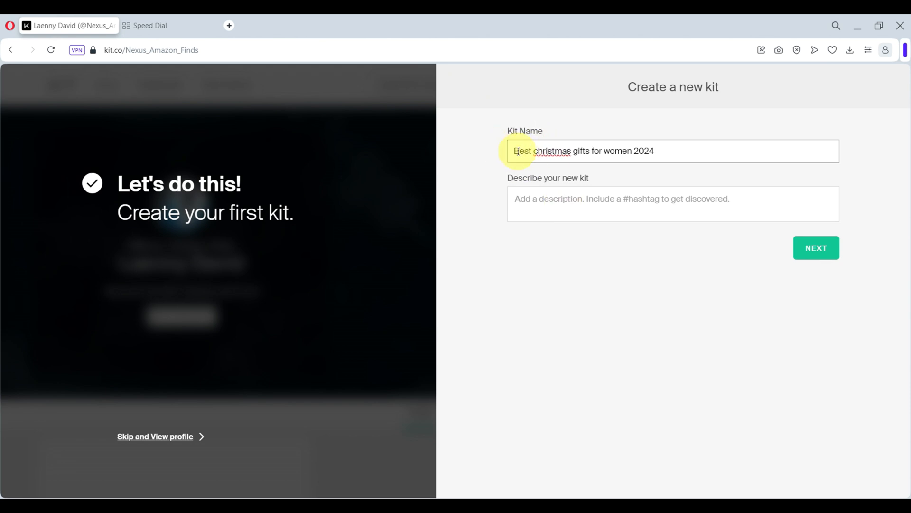
Paste the Christmas-gifts description with #christmas and #christmasgifts hashtags, then create the kit
left_click(588, 212)
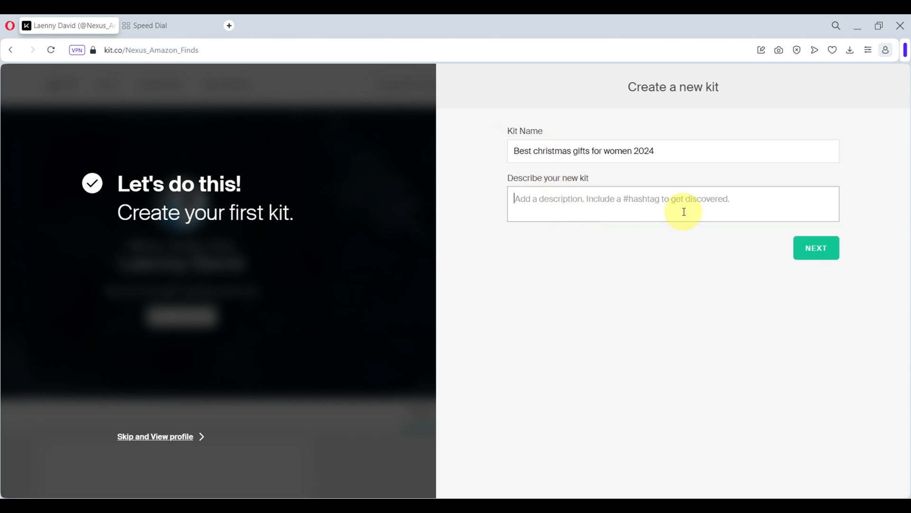
type("It's time to celebrate the women in your life with amazing Christmas gifts! Whether you seek the perfect present for your mom, sister, wife, girlfriend, or friend, you'll find something for everyone here.")
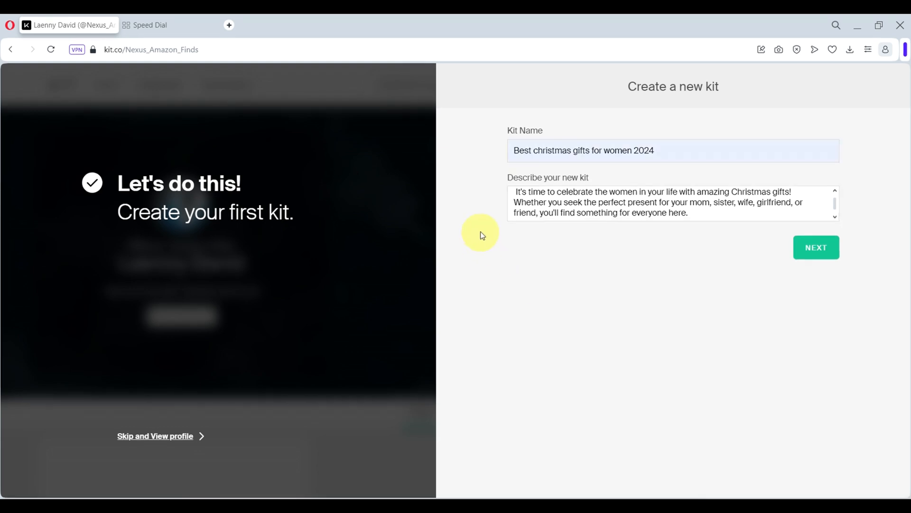
left_click(701, 218)
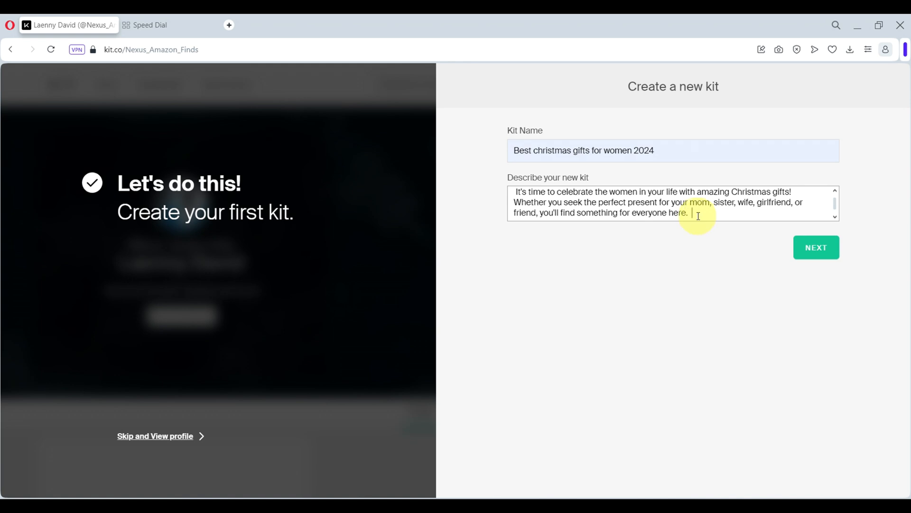
right_click(697, 216)
left_click(725, 305)
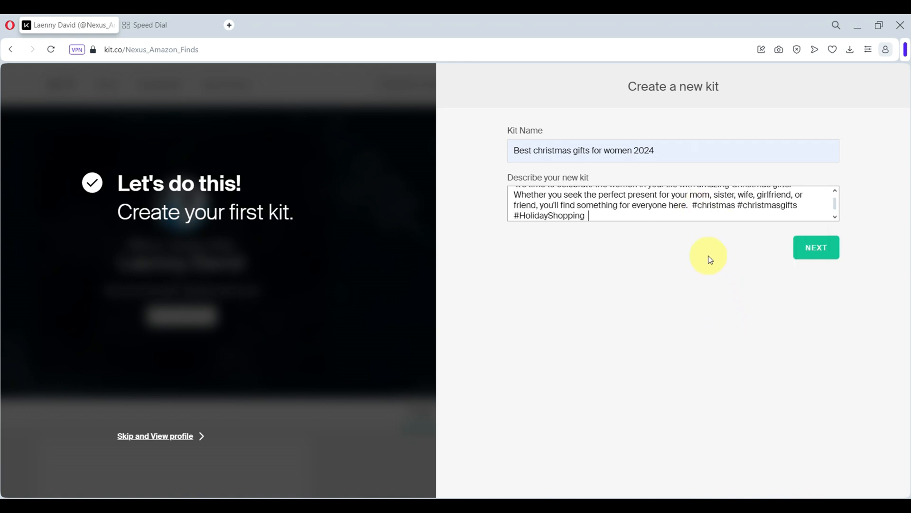
left_click_drag(691, 205, 729, 206)
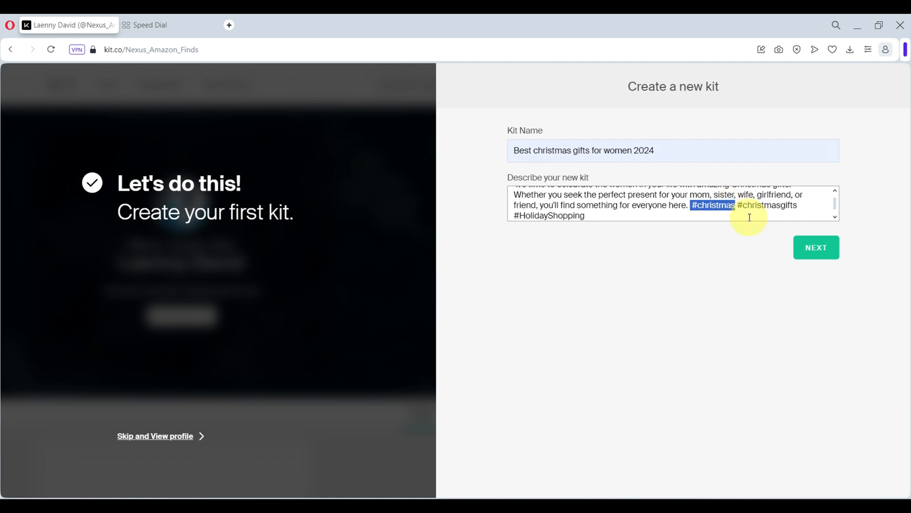
double_click(769, 206)
left_click_drag(588, 216, 531, 209)
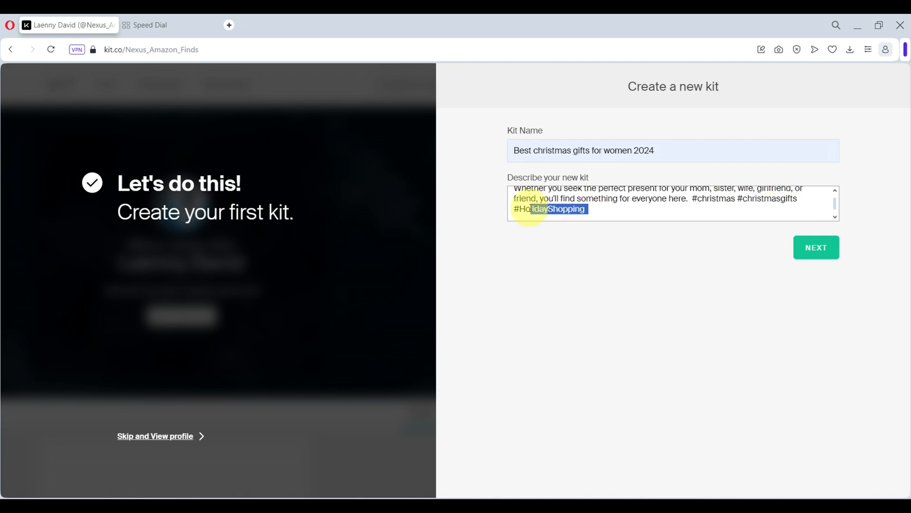
left_click(599, 276)
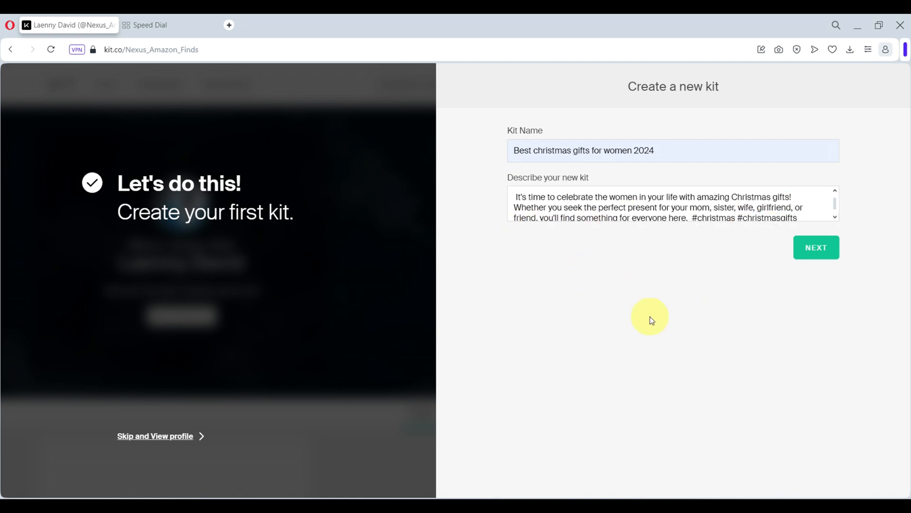
left_click(807, 248)
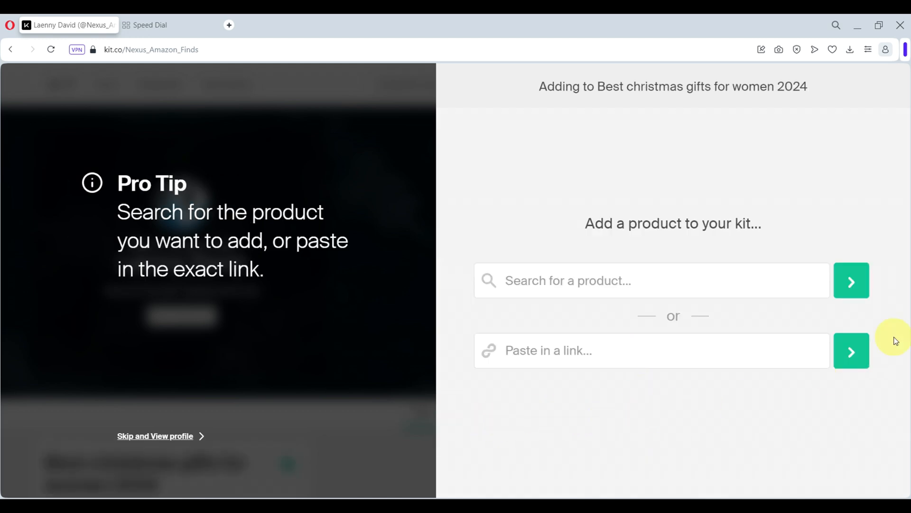
Search Amazon for 'christmas gifts for women'
left_click(172, 23)
type("a")
key("Return")
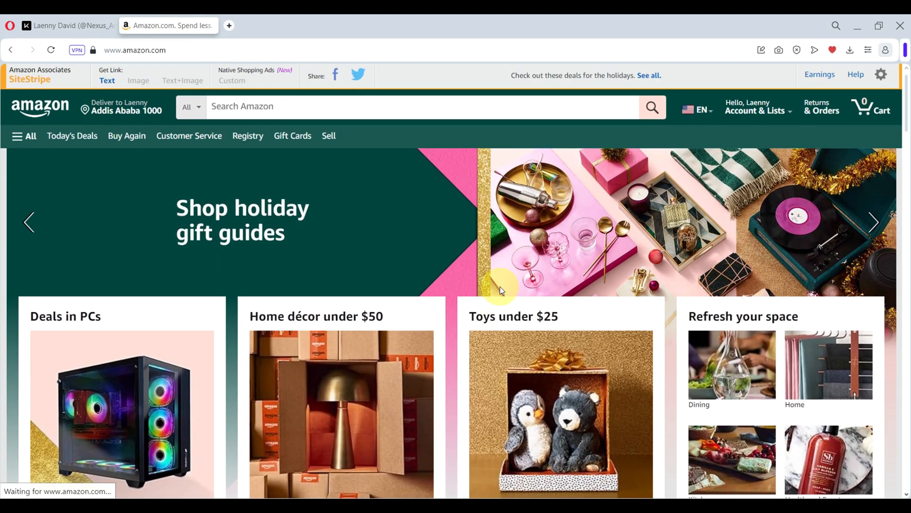
left_click(357, 105)
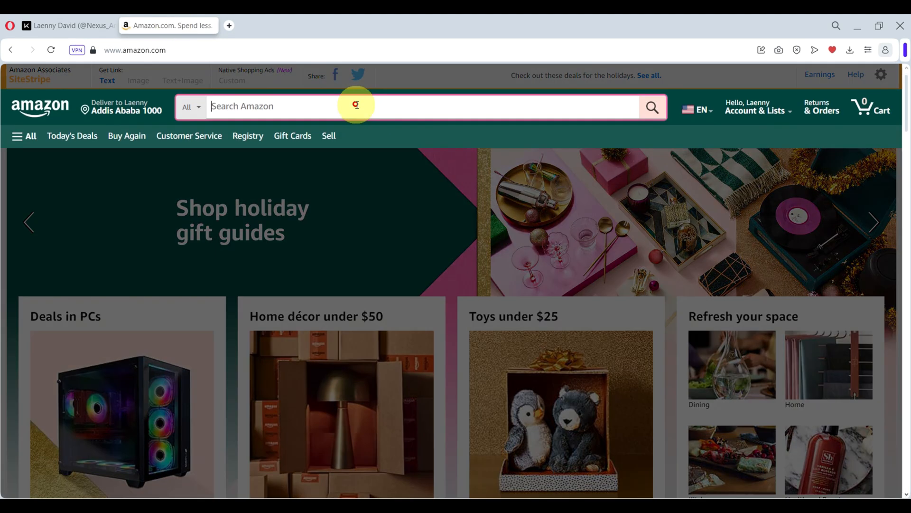
type("christmas gi")
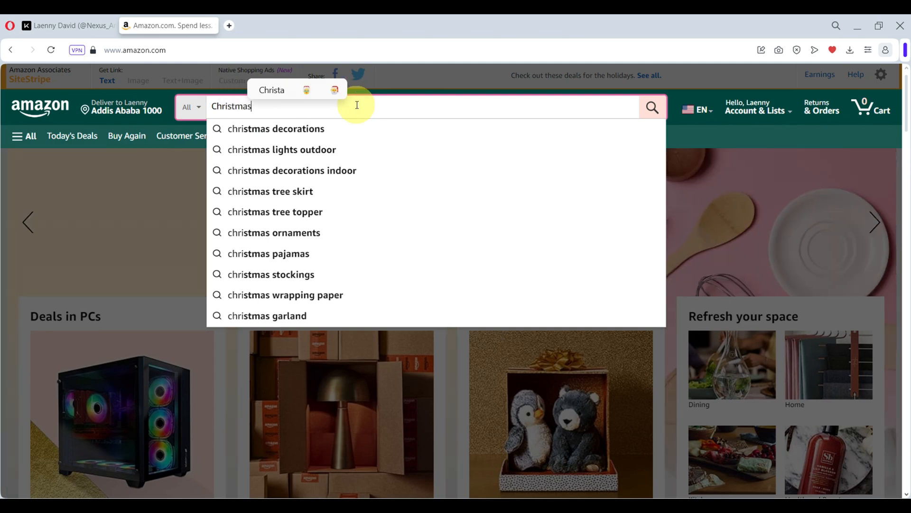
type("fts f")
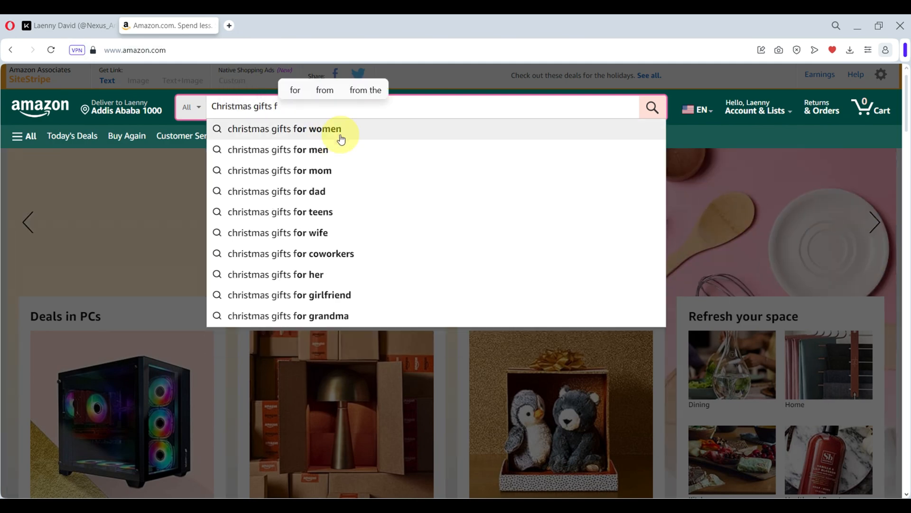
left_click(424, 130)
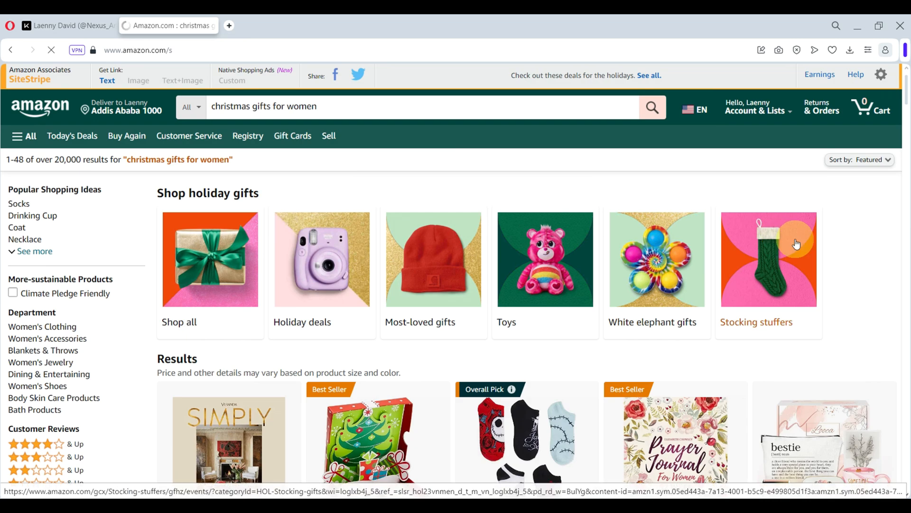
Scroll the results down to the Xllent hand massager listing
scroll(806, 266, "down", 2)
scroll(806, 266, "down", 10)
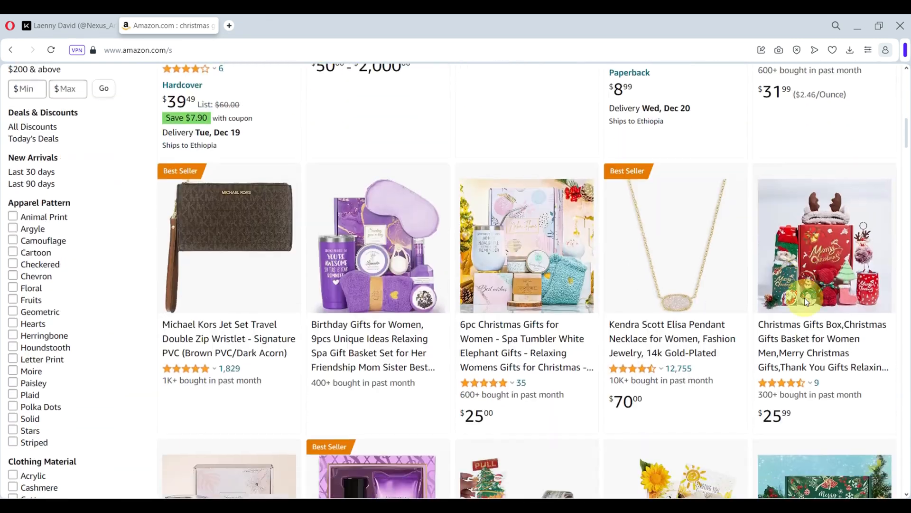
scroll(806, 301, "down", 9)
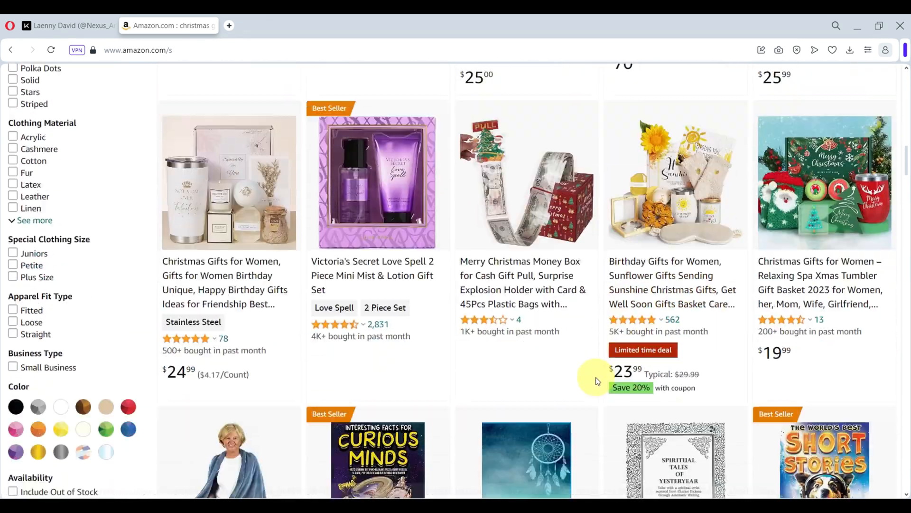
scroll(601, 398, "down", 13)
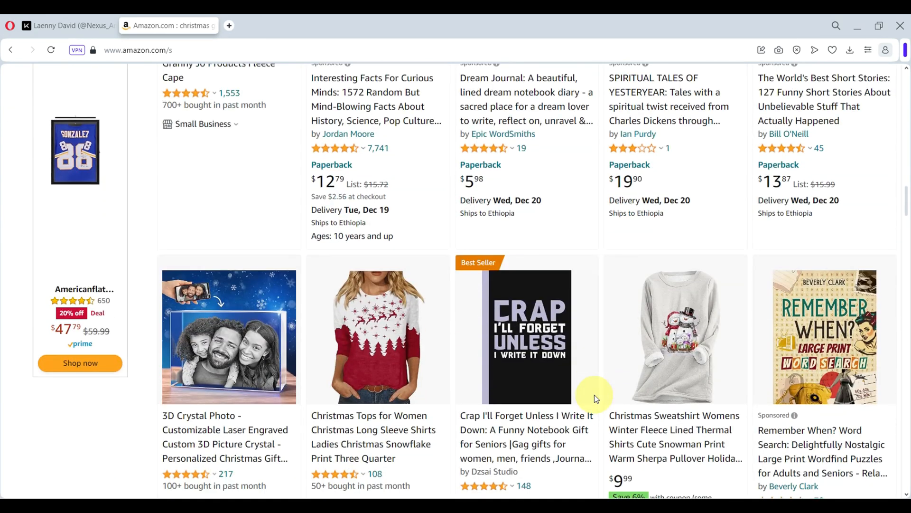
scroll(596, 398, "down", 11)
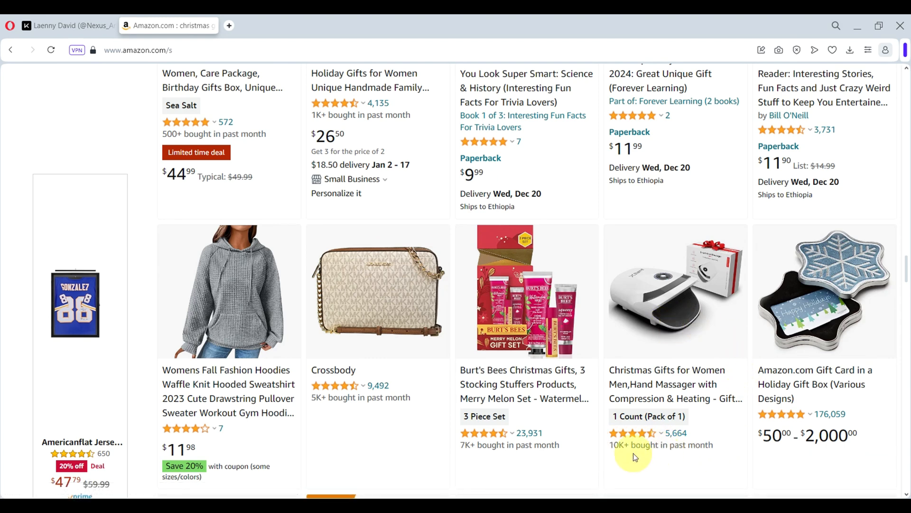
left_click_drag(610, 446, 713, 446)
left_click(675, 472)
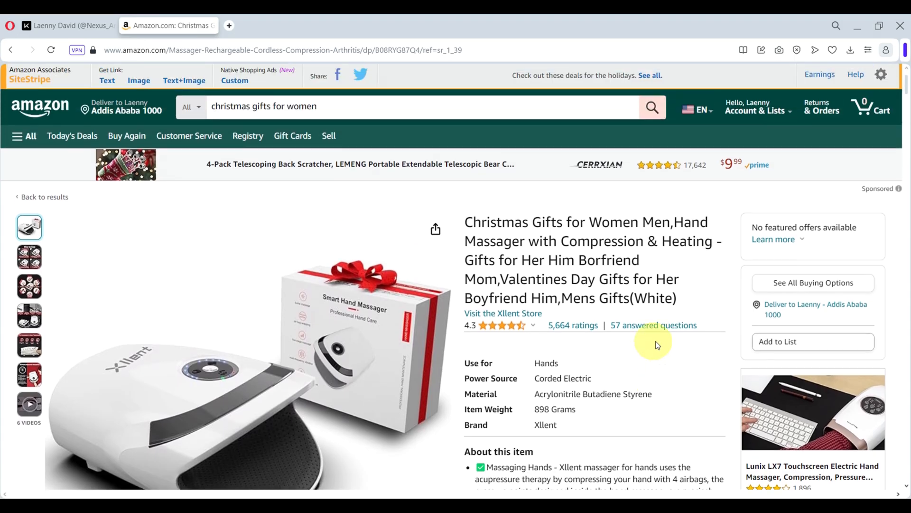
Copy the hand massager's full-length SiteStripe affiliate text link and go back to Kit.co
mouse_move(303, 330)
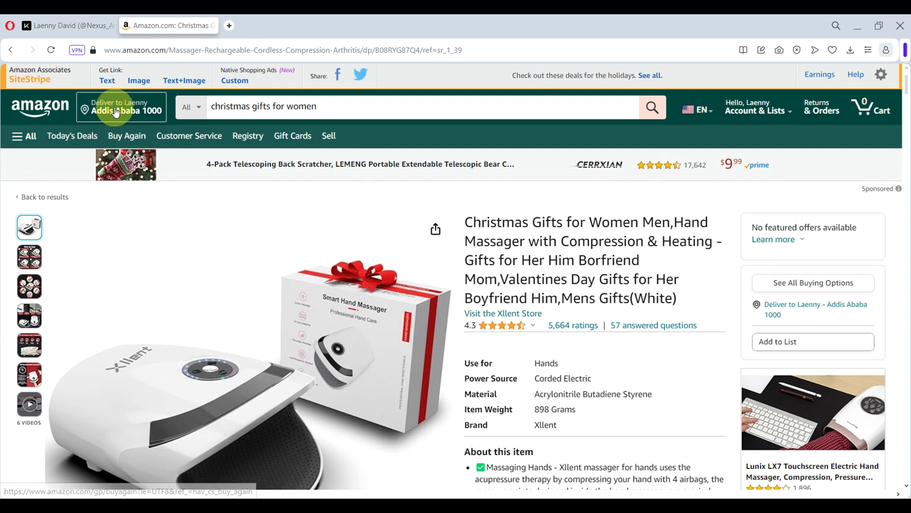
left_click(110, 86)
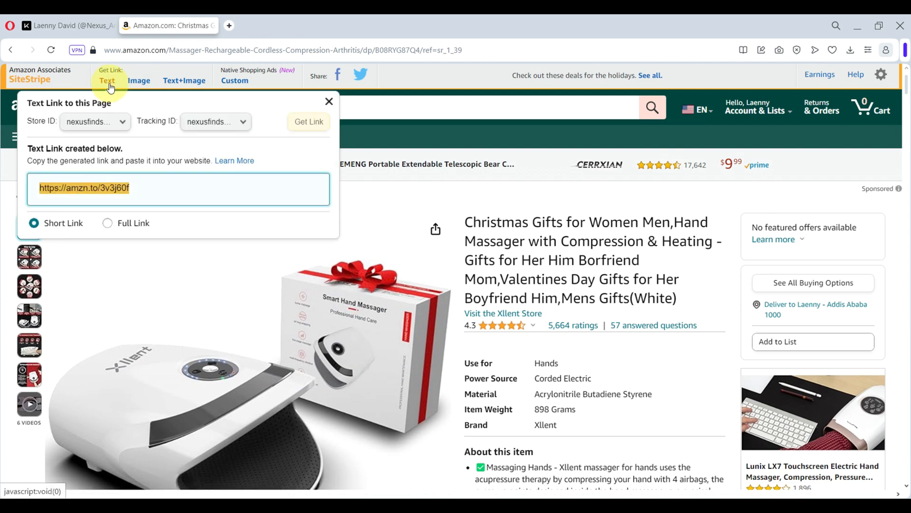
left_click(108, 224)
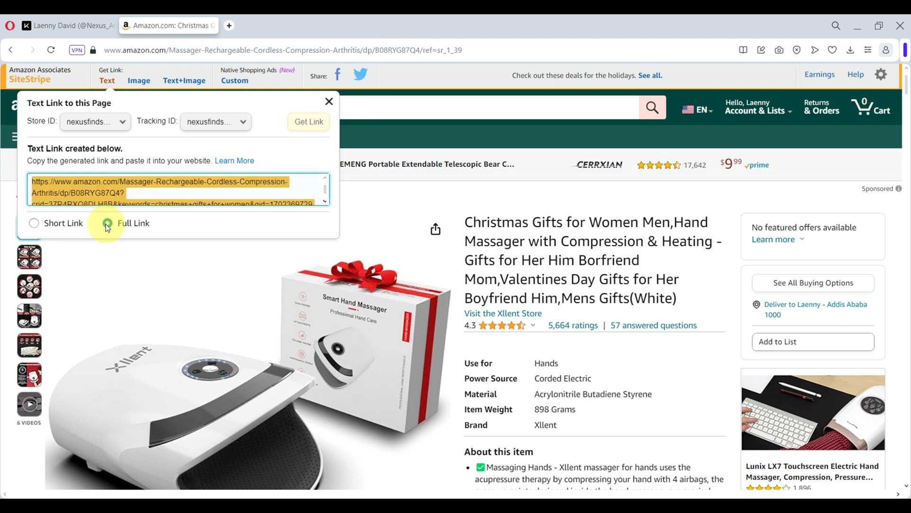
right_click(87, 192)
left_click(132, 237)
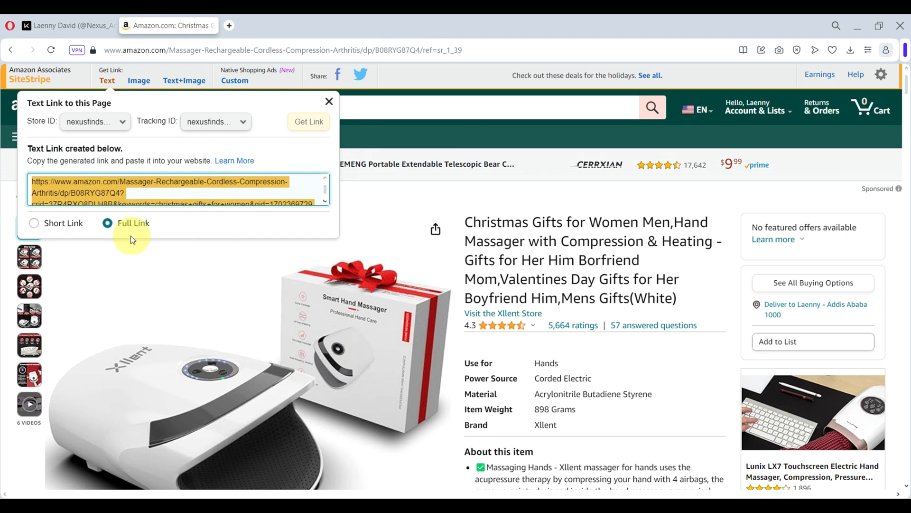
left_click(72, 27)
Paste the massager's Amazon link into Kit.co, fetch the product, and keep its first photo
left_click(564, 355)
right_click(586, 352)
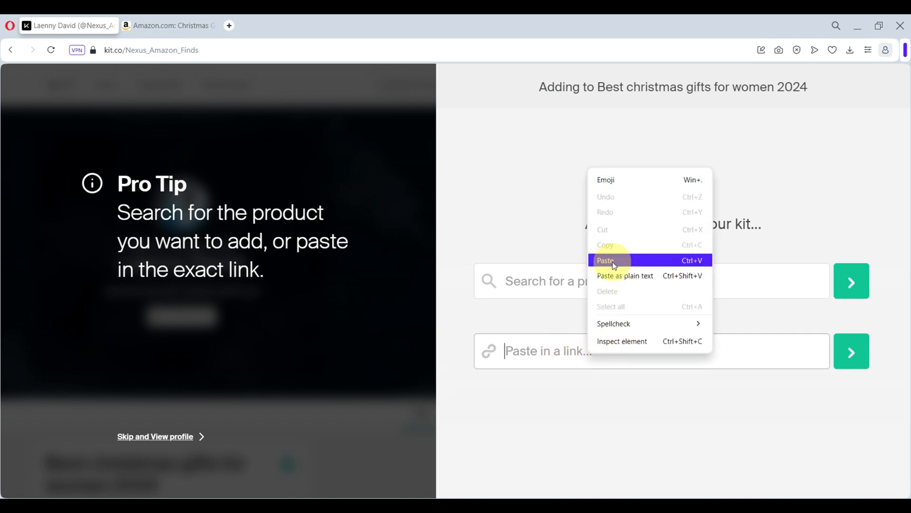
left_click(615, 265)
left_click(860, 363)
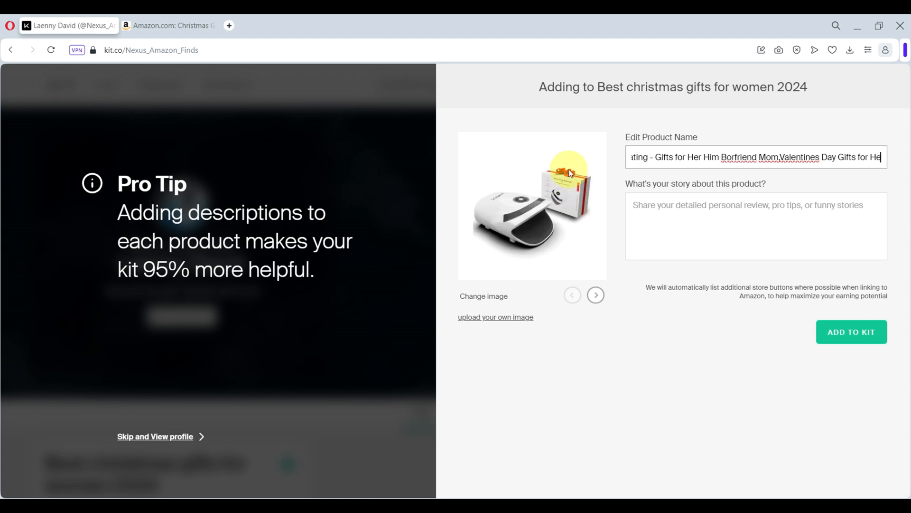
left_click(596, 295)
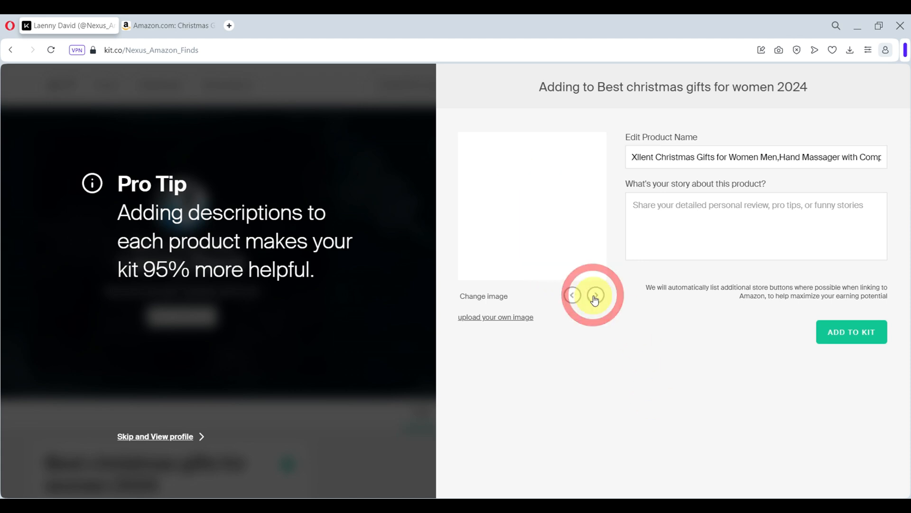
left_click(596, 295)
left_click(596, 295)
left_click(596, 295)
left_click(568, 302)
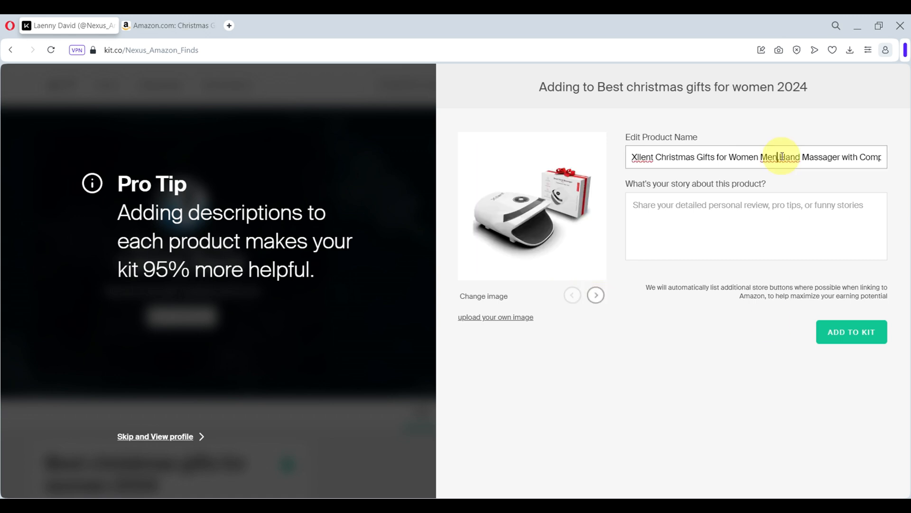
Rename it 'Hand Massager with Compression & Heating - Christmas gift' and add it to the kit
left_click_drag(779, 157, 602, 159)
key("BackSpace")
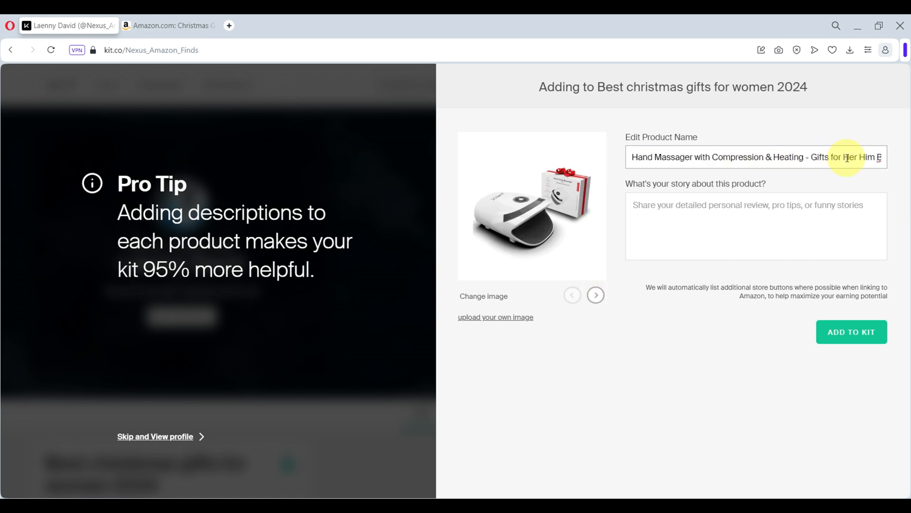
key("Right")
key("Right")
key("Right")
key("Right")
key("Right")
key("Right")
key("Right")
key("Right")
key("Right")
key("Right")
key("Right")
key("Right")
key("Right")
key("Right")
key("Right")
key("Right")
key("Right")
key("Right")
key("Right")
key("Right")
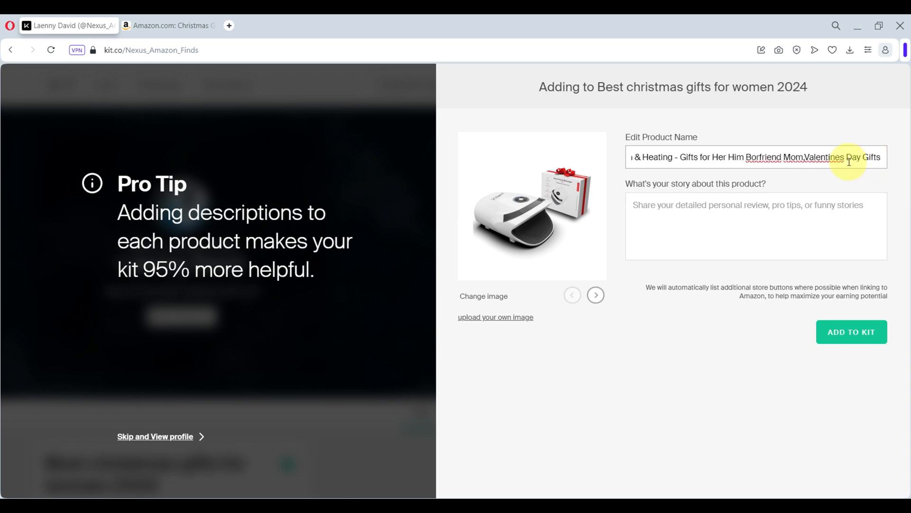
left_click_drag(681, 156, 910, 149)
key("BackSpace")
type("Christmas gift")
key("Tab")
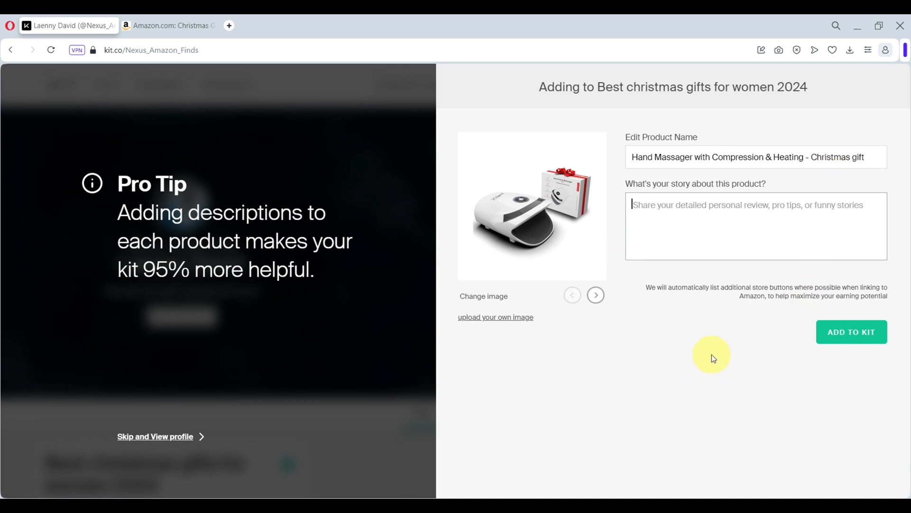
left_click(843, 339)
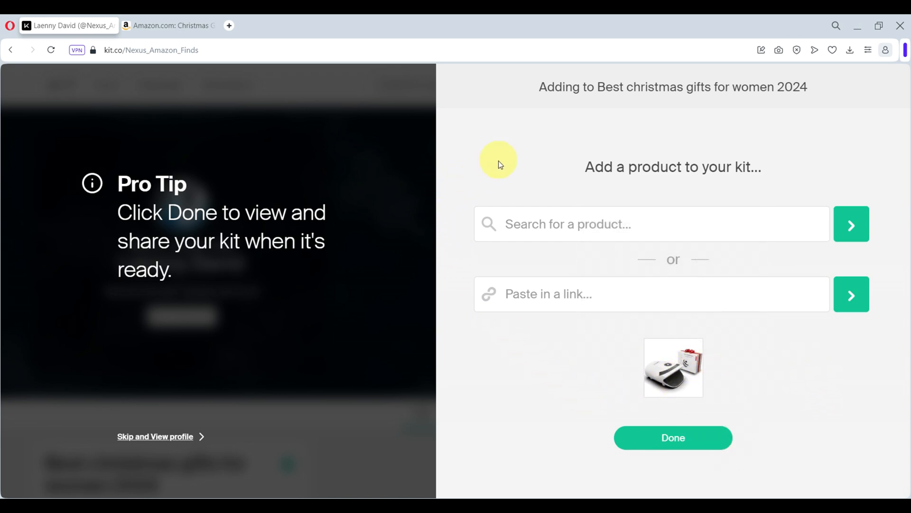
Add the Mama Bear slippers to the kit with a shortened product name
left_click(179, 28)
left_click(388, 257)
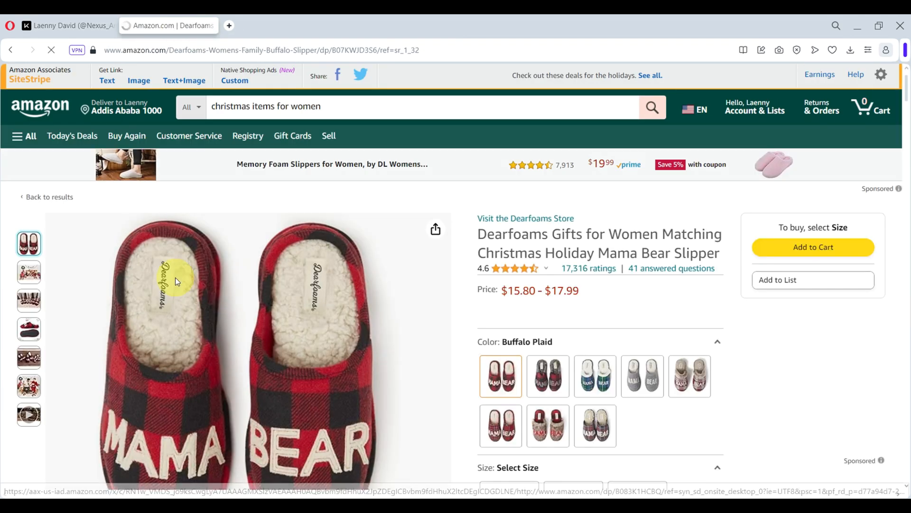
left_click(595, 294)
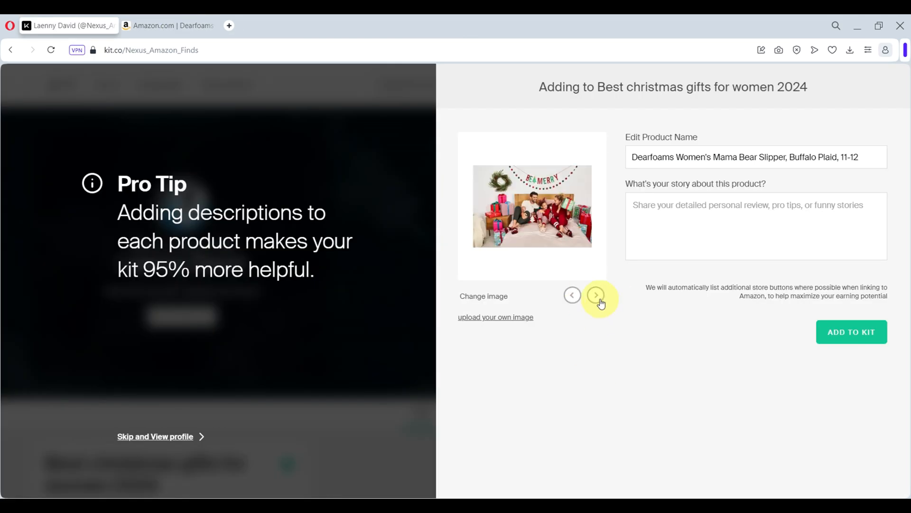
left_click(572, 295)
triple_click(749, 156)
type("Mama Bear Slipper in Buffalo Plaid - Christmas Gift")
key("Return")
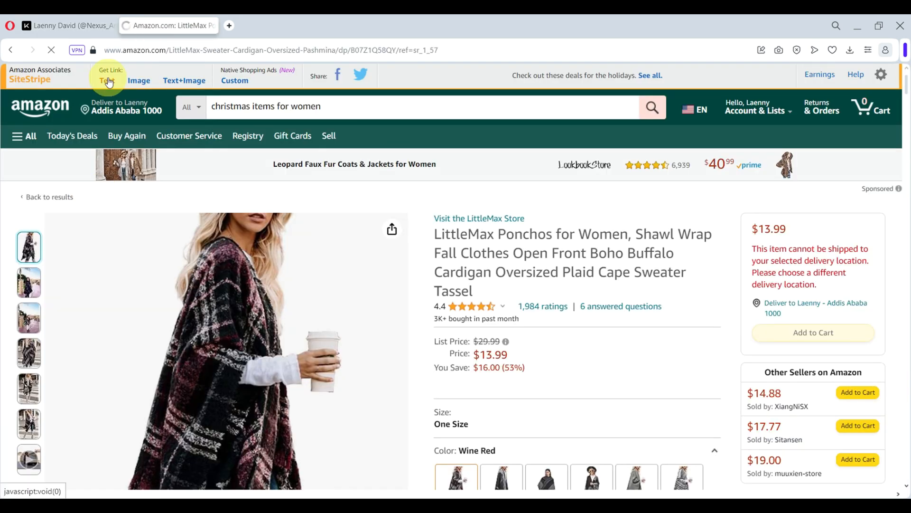
Add the Boho poncho to the kit via its full affiliate link, with a shorter title
left_click(108, 80)
left_click(132, 224)
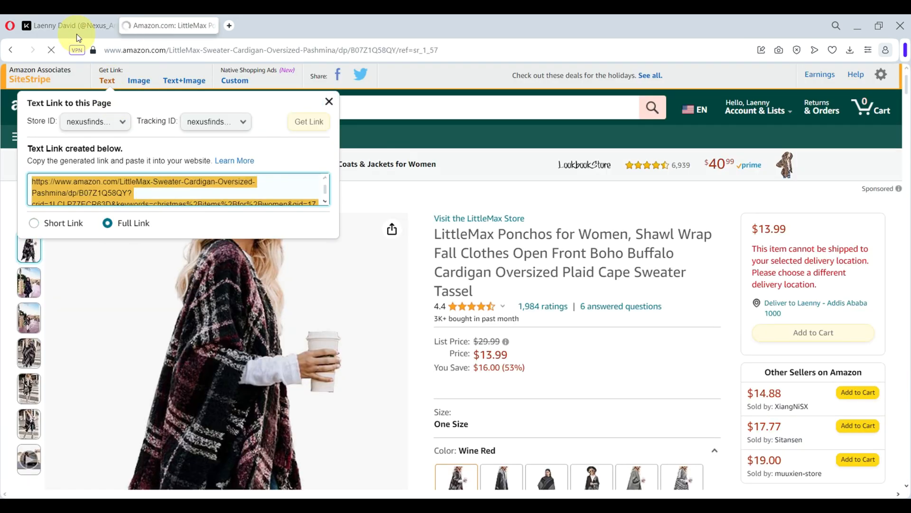
left_click(76, 35)
triple_click(660, 157)
left_click(385, 32)
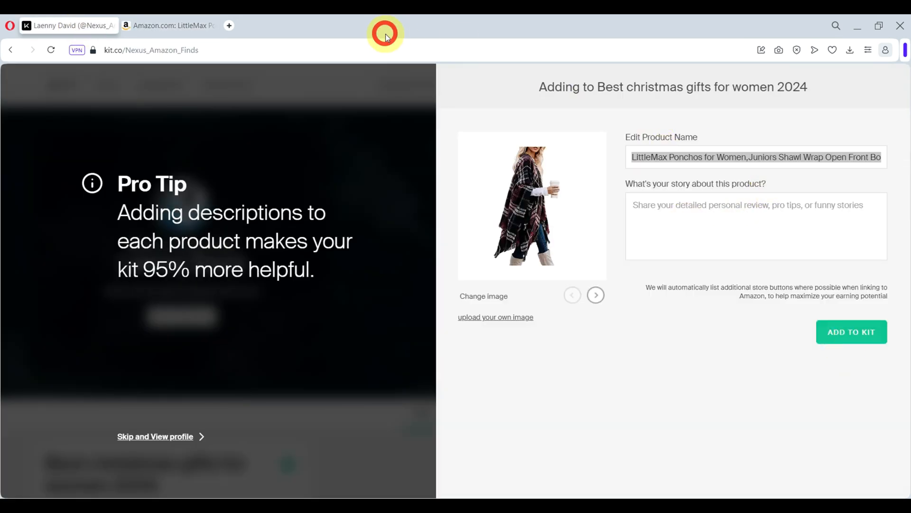
key("BackSpace")
type("Boho Buffalo Poncho with Tassel - Christmas Gift")
left_click(850, 332)
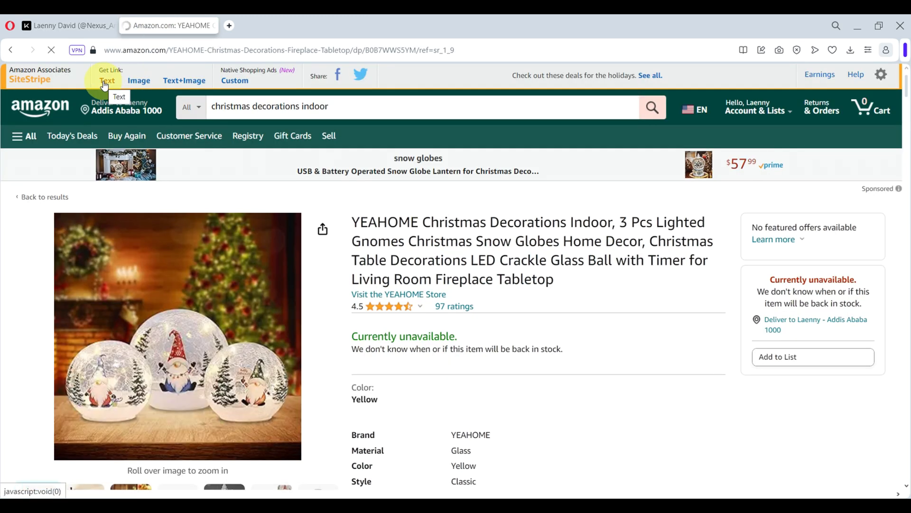
Add the snow globes and the last product, then finish to view the five-product kit
left_click(110, 76)
left_click(125, 221)
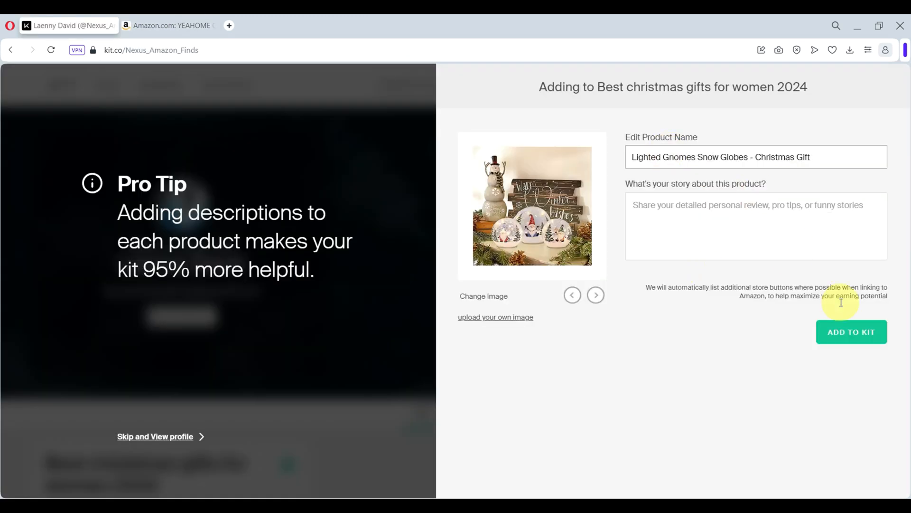
left_click(852, 332)
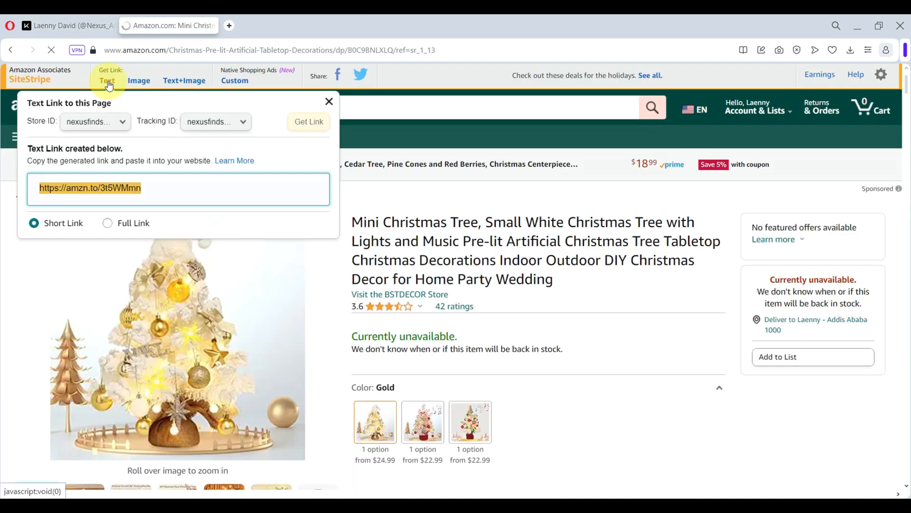
right_click(137, 192)
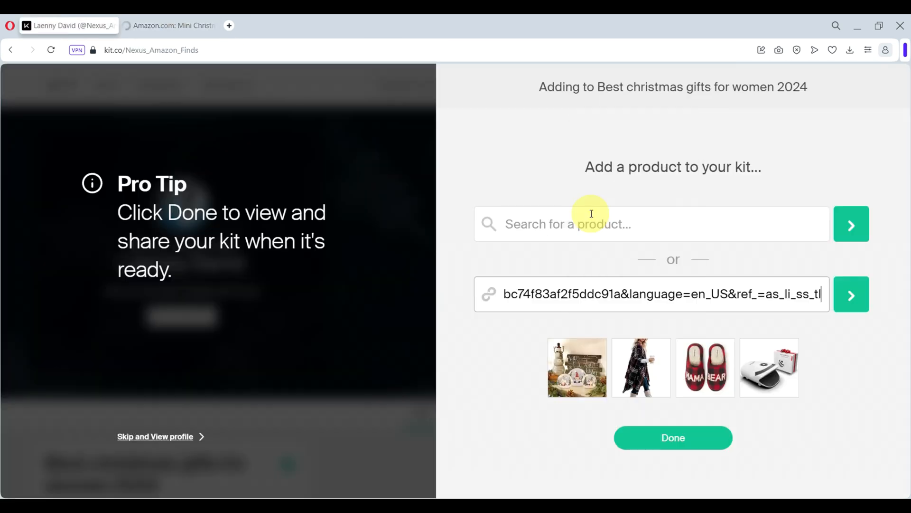
left_click(598, 207)
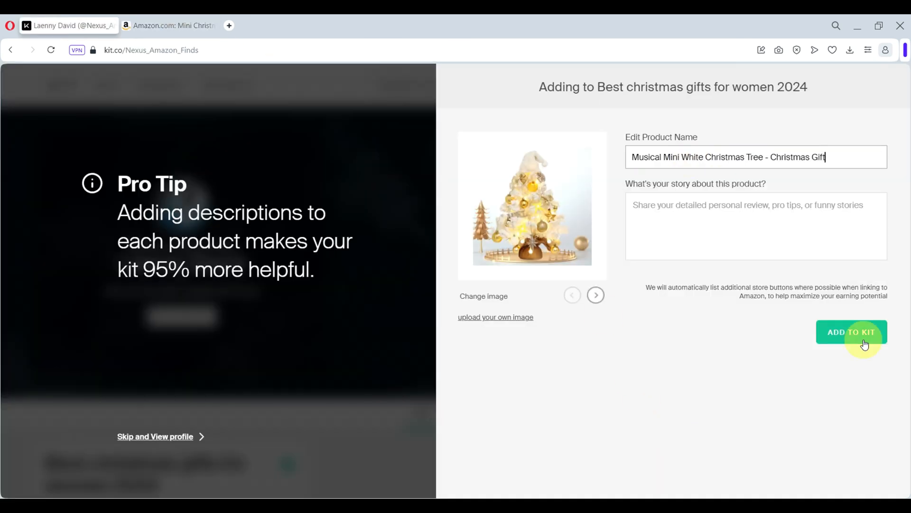
left_click(857, 334)
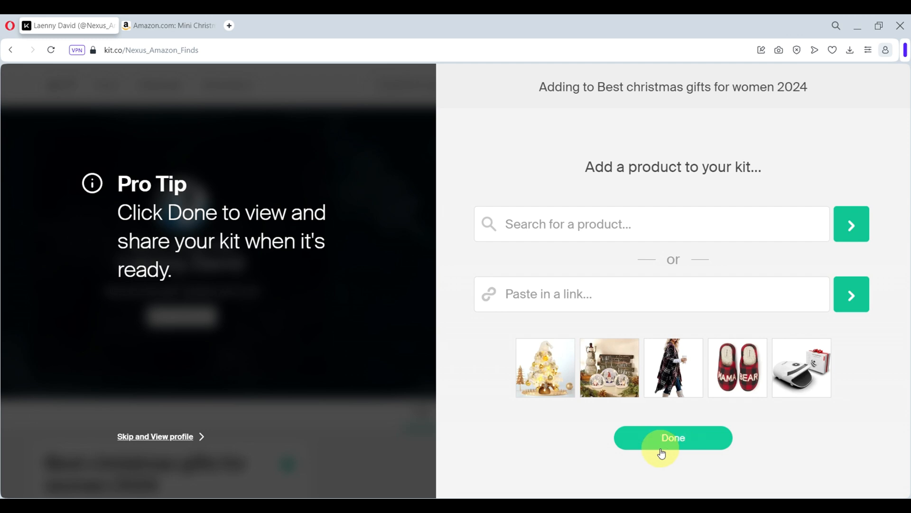
left_click(662, 454)
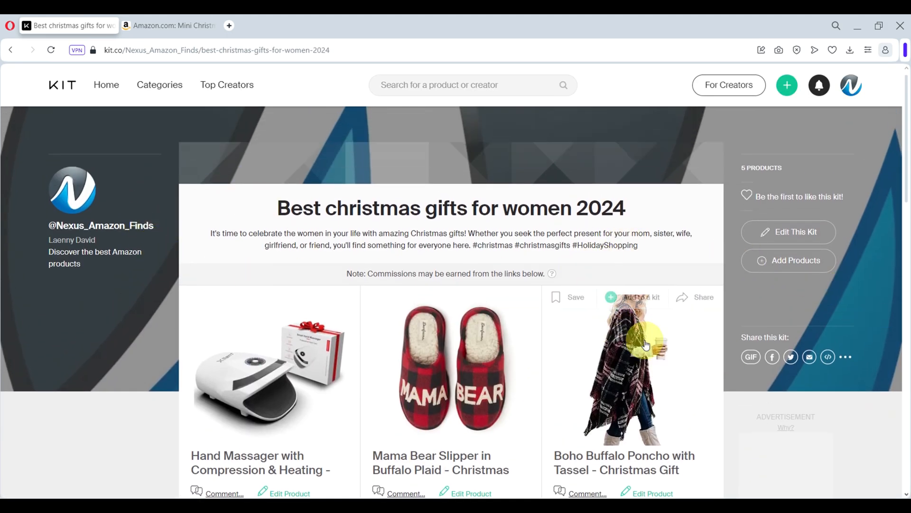
Bring up the kit's Add Cover Image or Video options
scroll(693, 417, "down", 1)
scroll(684, 399, "up", 1)
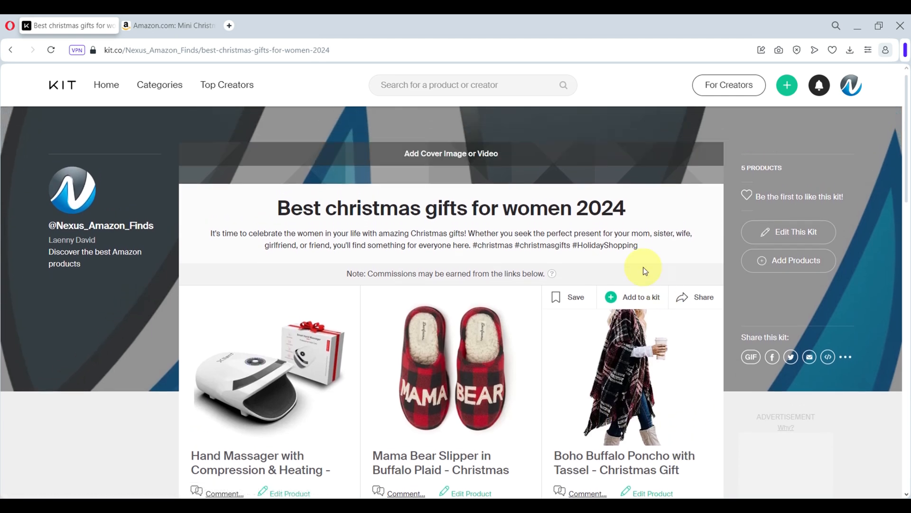
left_click(463, 154)
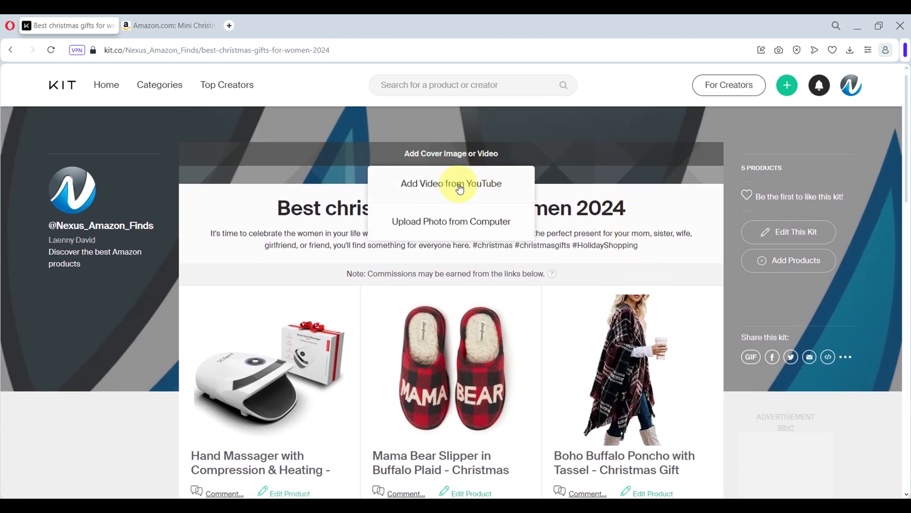
Download a lighted Christmas-tree photo from a Pexels 'christmas background' search and return to Kit.co
left_click(229, 26)
type("pexels.com")
key("Return")
type("christma")
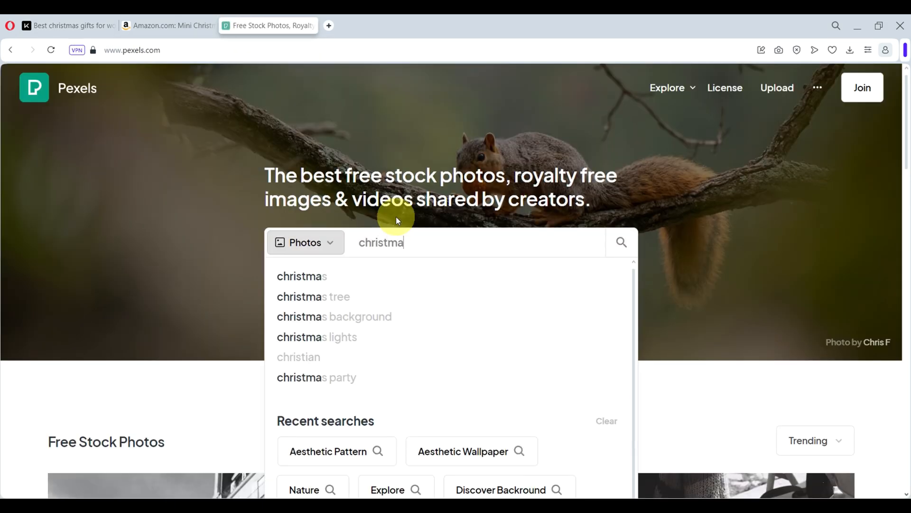
left_click(381, 315)
scroll(500, 239, "down", 1)
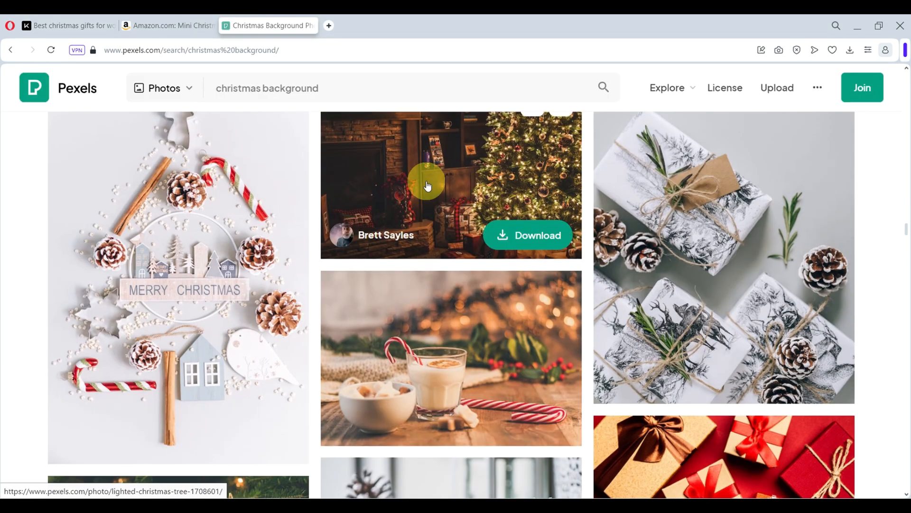
left_click(423, 179)
left_click(769, 114)
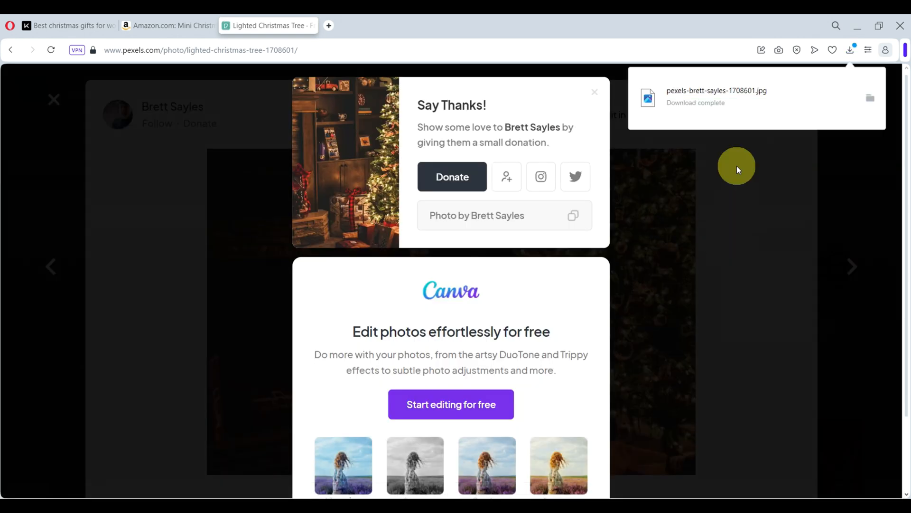
left_click(736, 166)
left_click(67, 27)
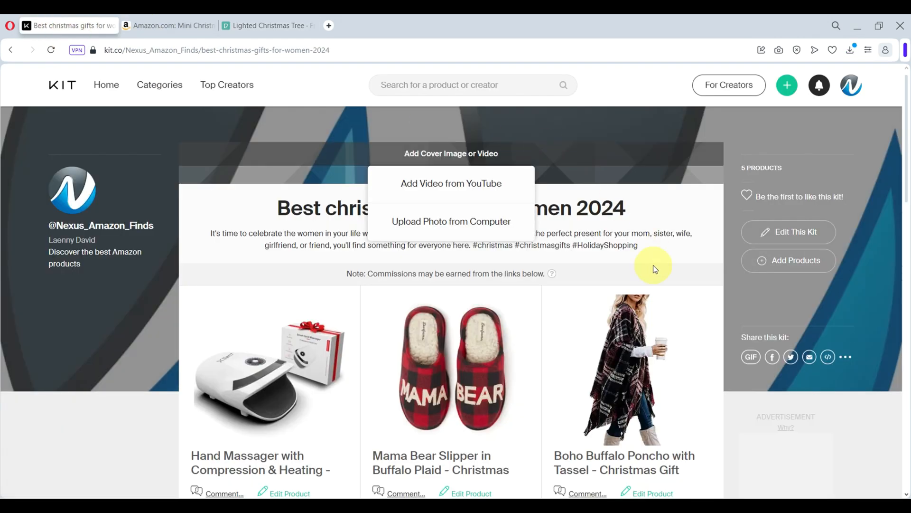
Upload the pexels-brett-sayles Christmas-tree photo as the cover and reposition it to frame the tree
left_click(418, 224)
left_click(120, 153)
left_click(359, 278)
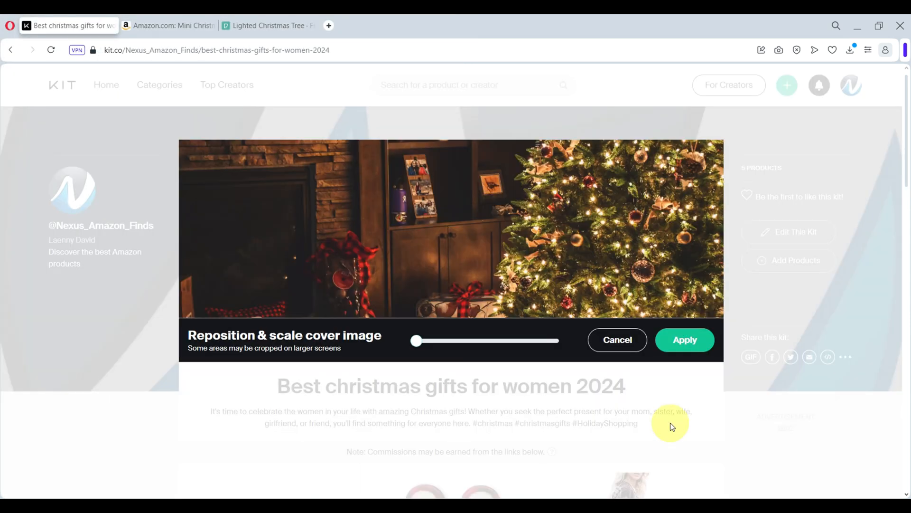
left_click_drag(571, 294, 564, 177)
left_click_drag(576, 229, 572, 285)
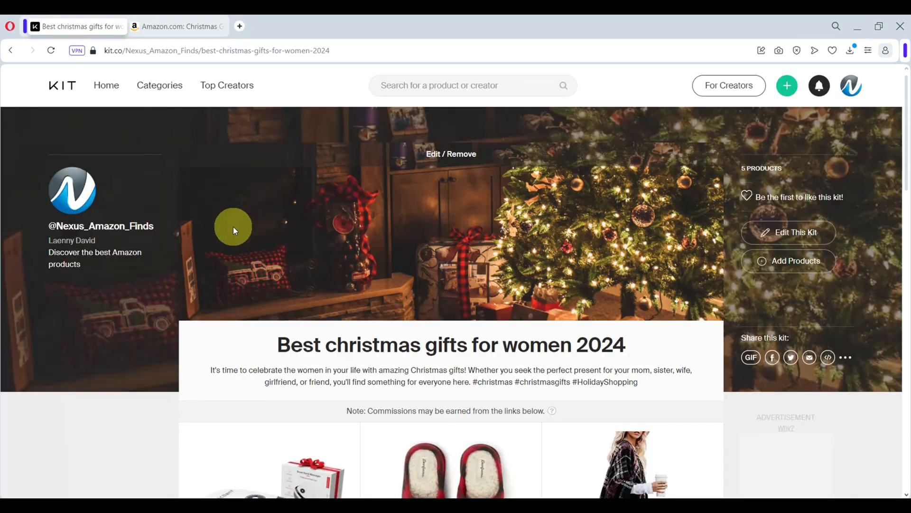
Scroll through the kit page to review the five products under the new cover
scroll(233, 226, "down", 1)
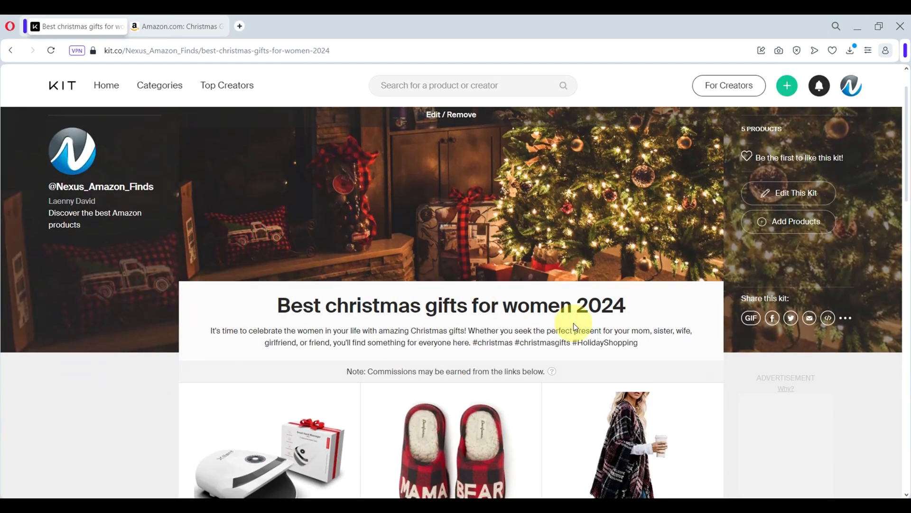
scroll(661, 401, "down", 4)
scroll(671, 407, "down", 2)
scroll(196, 245, "down", 5)
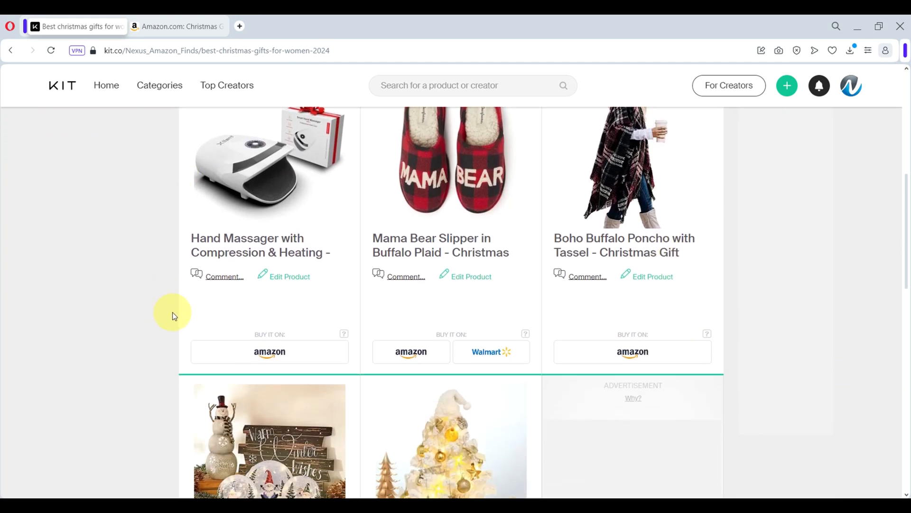
scroll(211, 384, "down", 2)
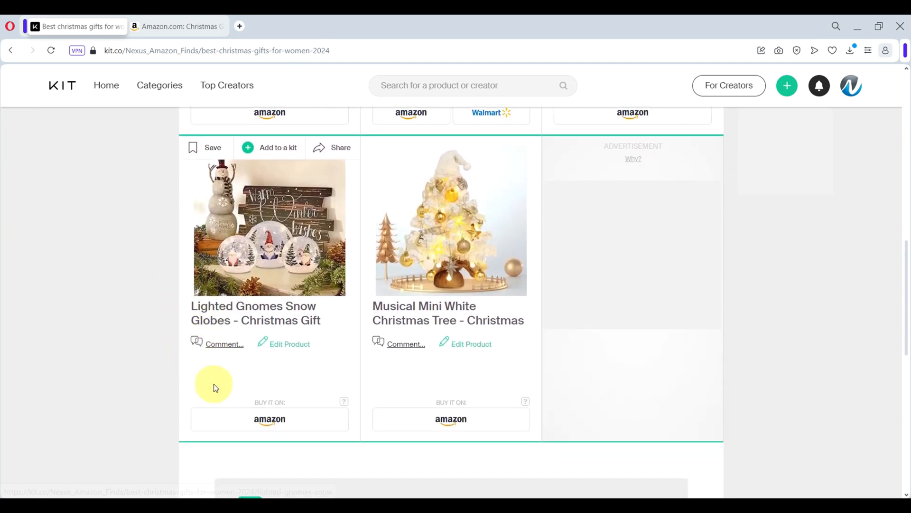
scroll(213, 386, "down", 2)
scroll(675, 403, "up", 5)
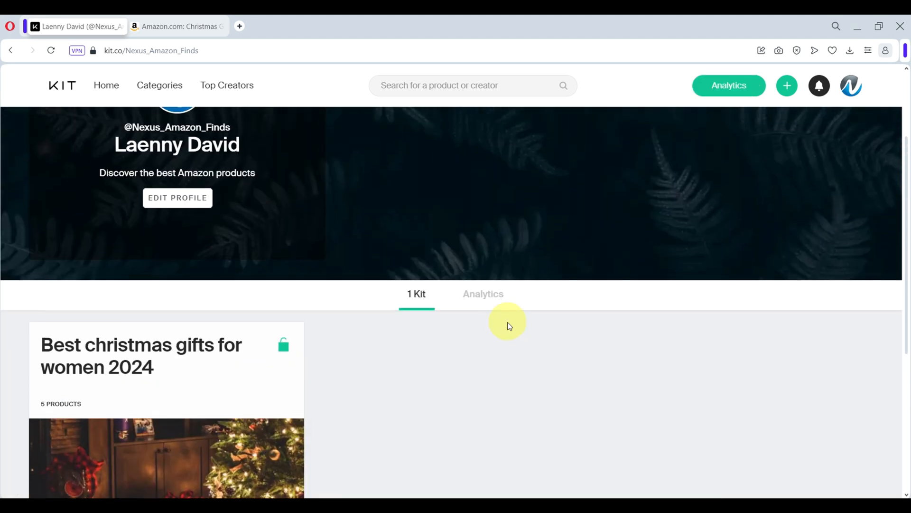
Show the profile's Analytics and expand the kit row to see its 30-day per-product stats
left_click(484, 298)
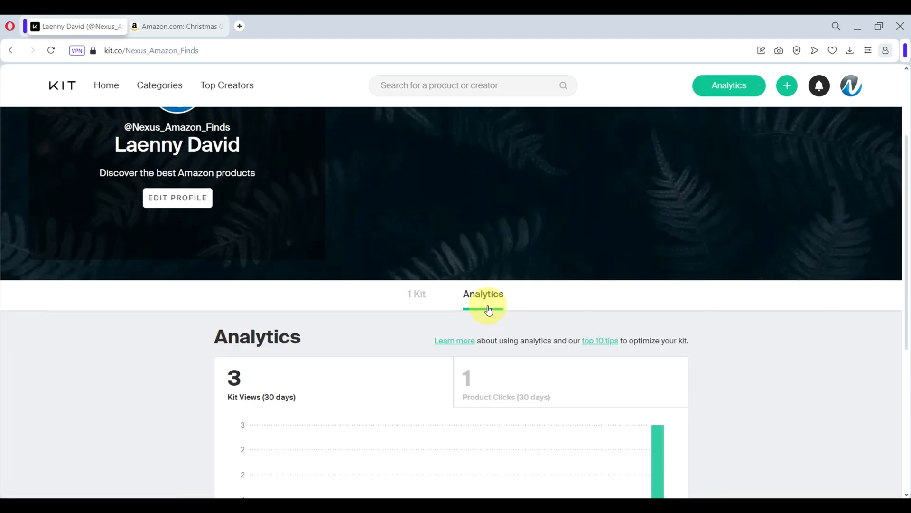
scroll(310, 340, "down", 3)
scroll(517, 264, "down", 3)
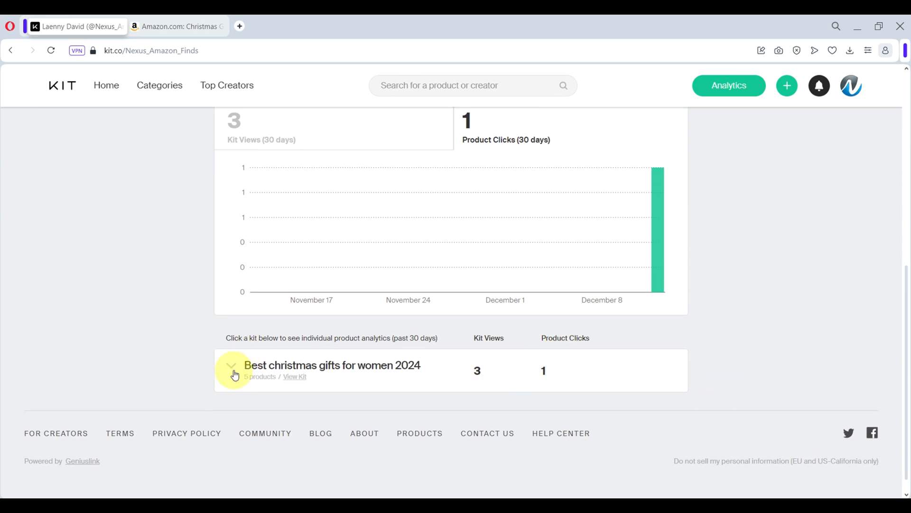
left_click(232, 366)
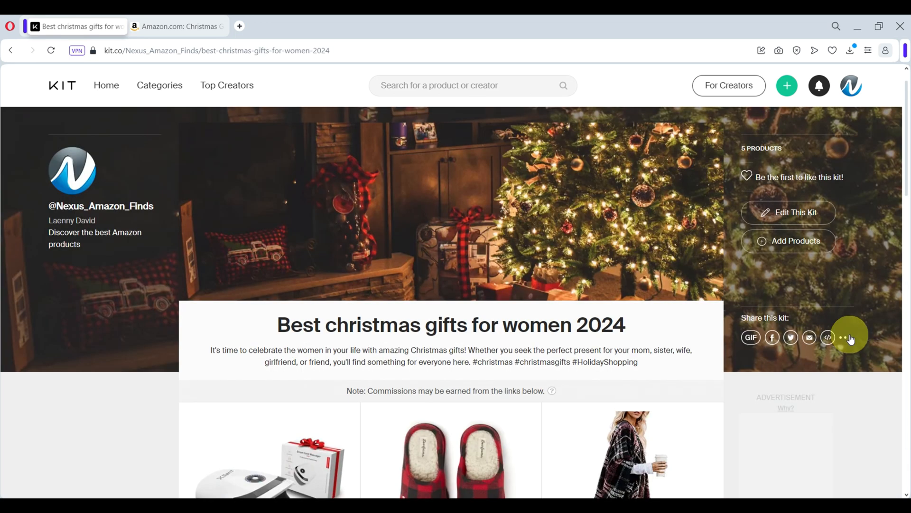
Copy the kit's share link, then scroll through the finished kit's five gifts
mouse_move(852, 340)
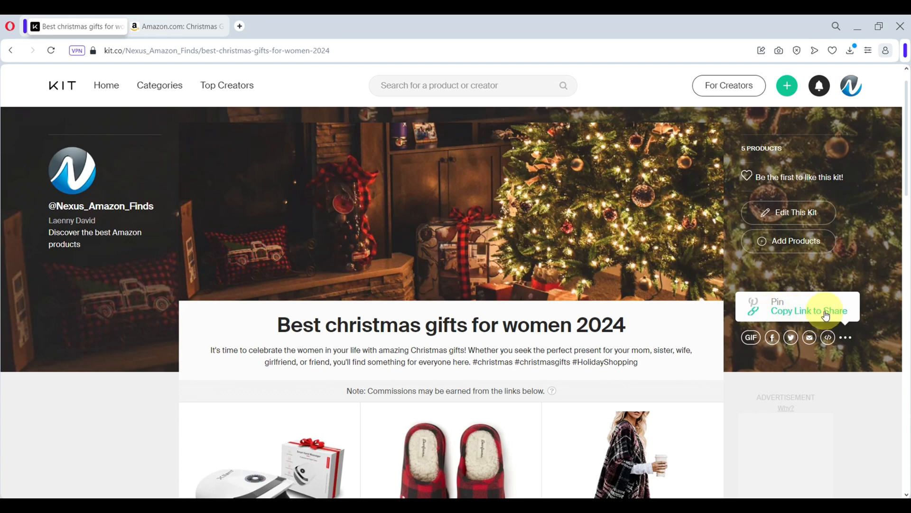
left_click(802, 313)
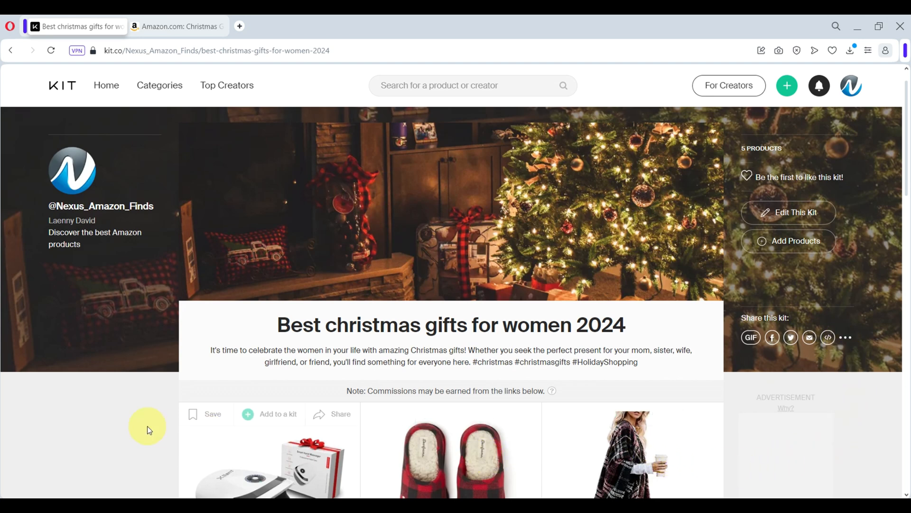
scroll(216, 239, "down", 1)
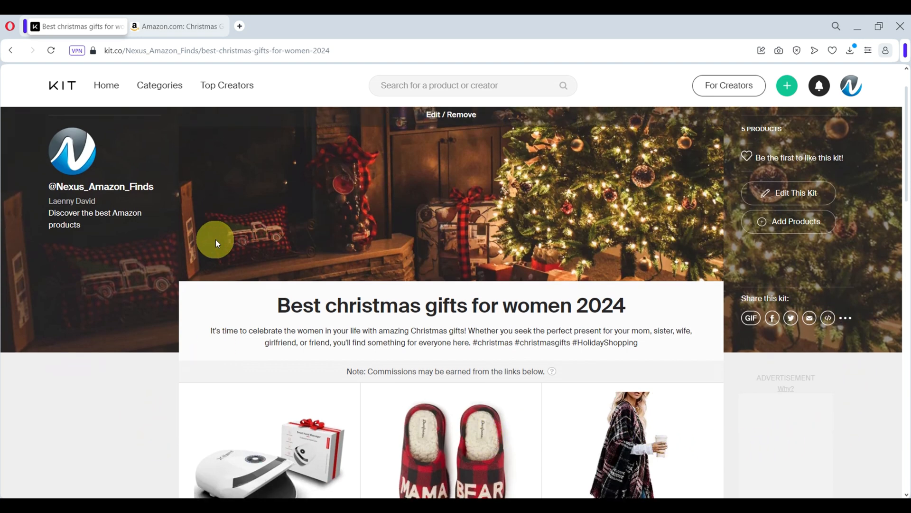
scroll(667, 399, "down", 3)
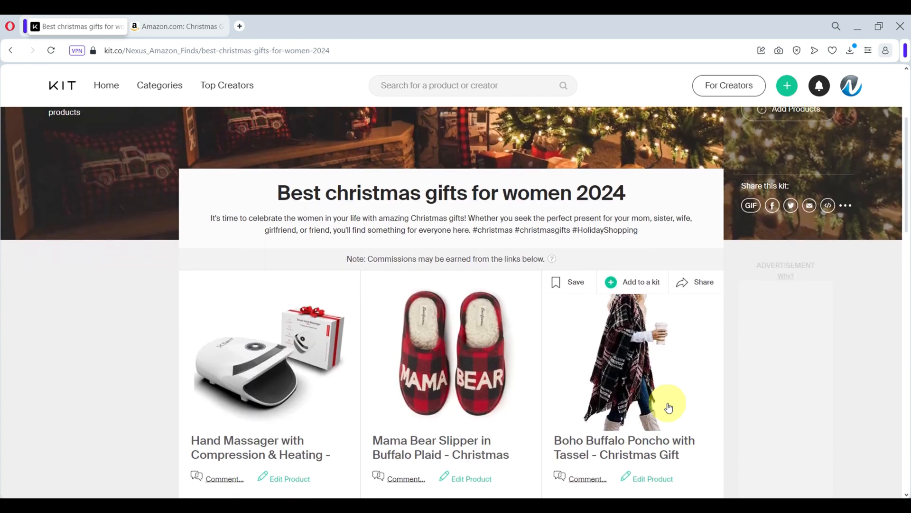
scroll(669, 408, "down", 3)
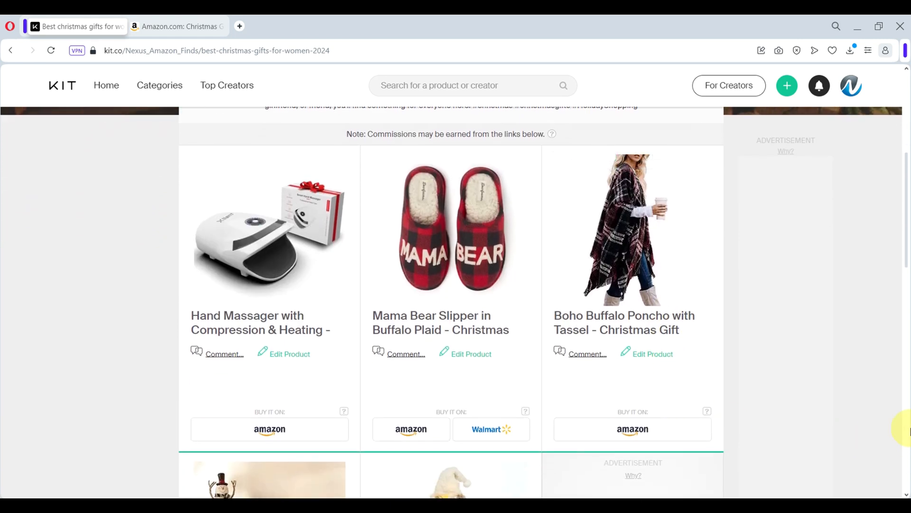
scroll(222, 240, "down", 5)
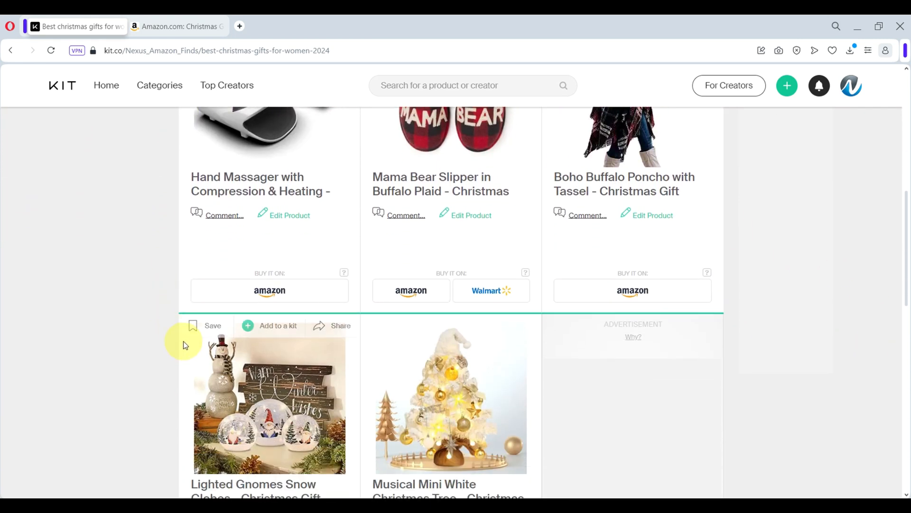
scroll(199, 366, "down", 5)
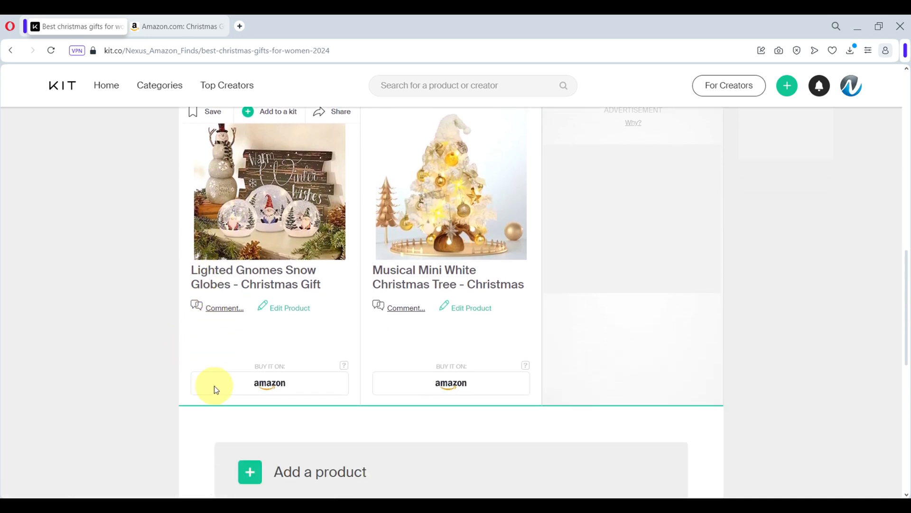
scroll(220, 394, "up", 4)
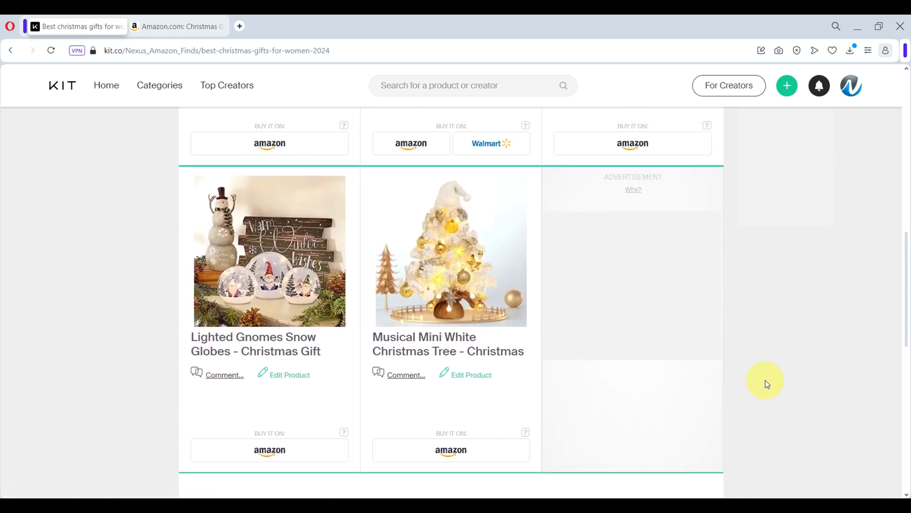
scroll(769, 380, "up", 6)
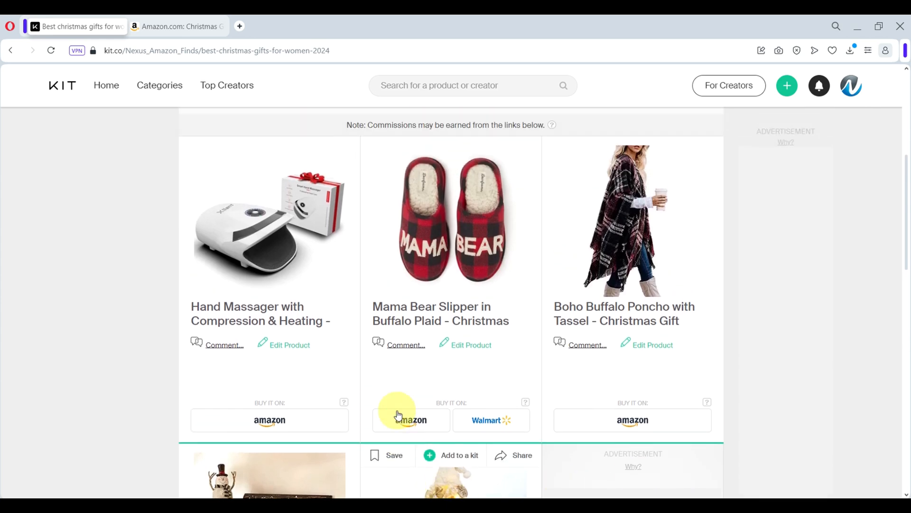
scroll(370, 367, "up", 4)
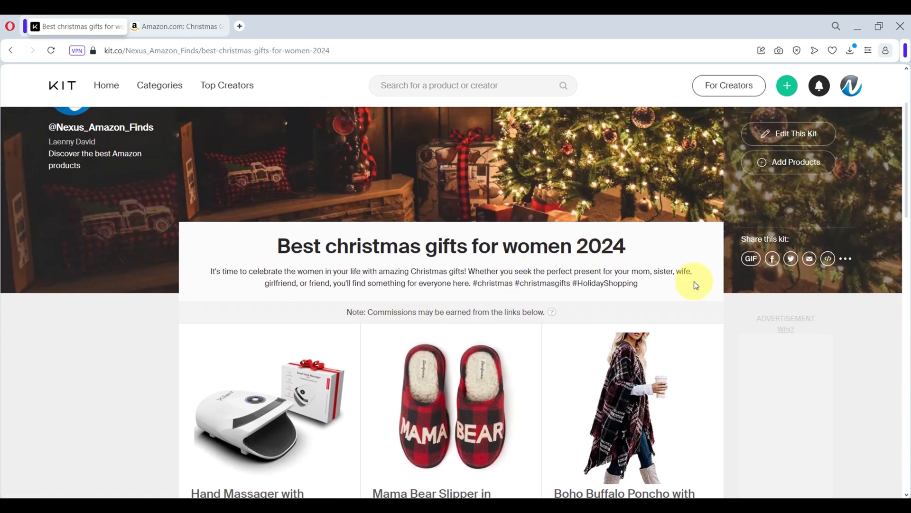